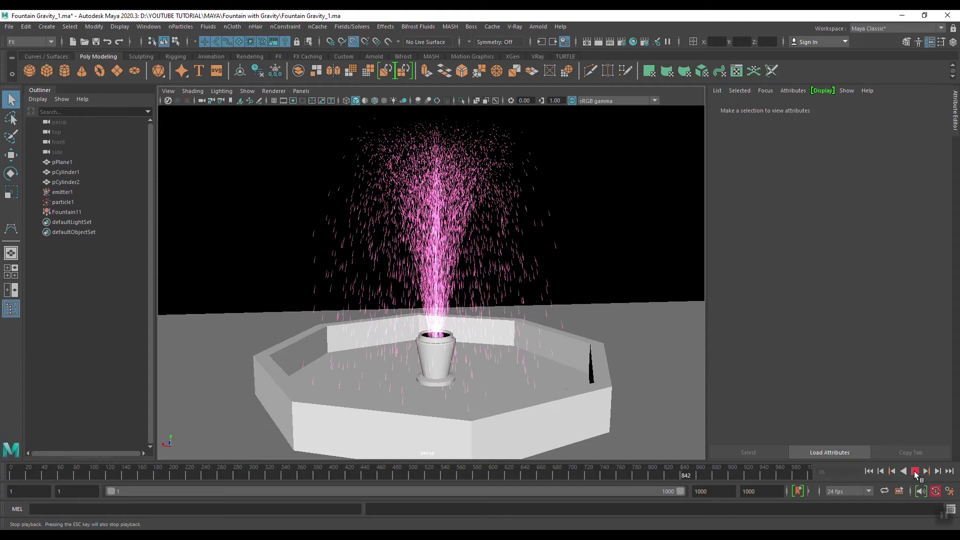
Step: Return the playback to frame 1, then enable snapping to curves and points for tracing the fountain basin
{"action": "left_click", "coordinate": [869, 471]}
{"action": "middle_click_drag", "start_coordinate": [404, 300], "coordinate": [392, 300], "text": "alt"}
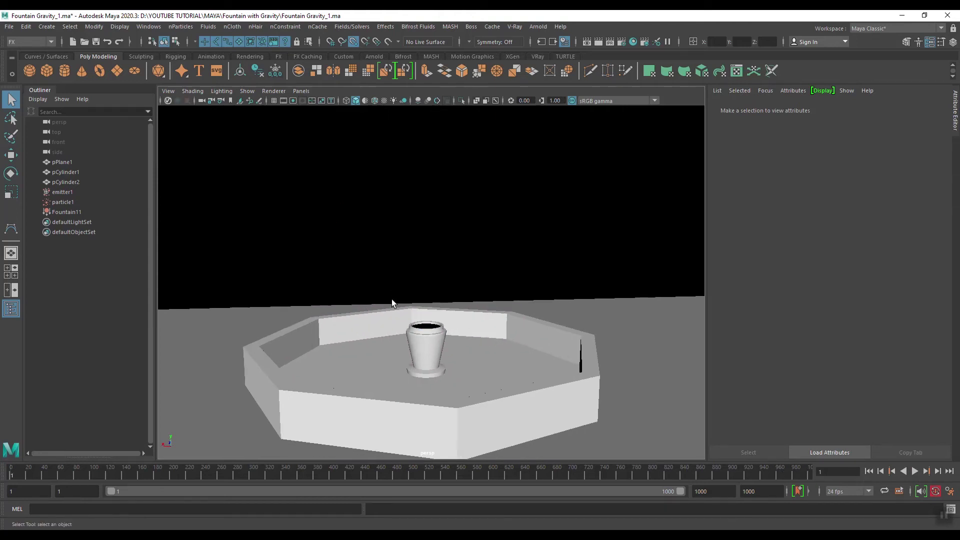
{"action": "left_click", "coordinate": [364, 326]}
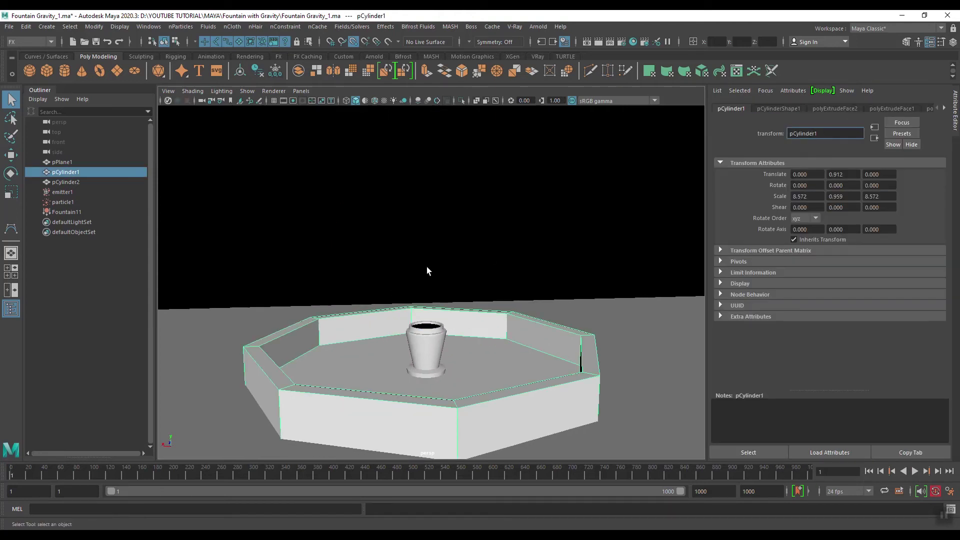
{"action": "left_click_drag", "start_coordinate": [388, 316], "coordinate": [408, 300], "text": "alt"}
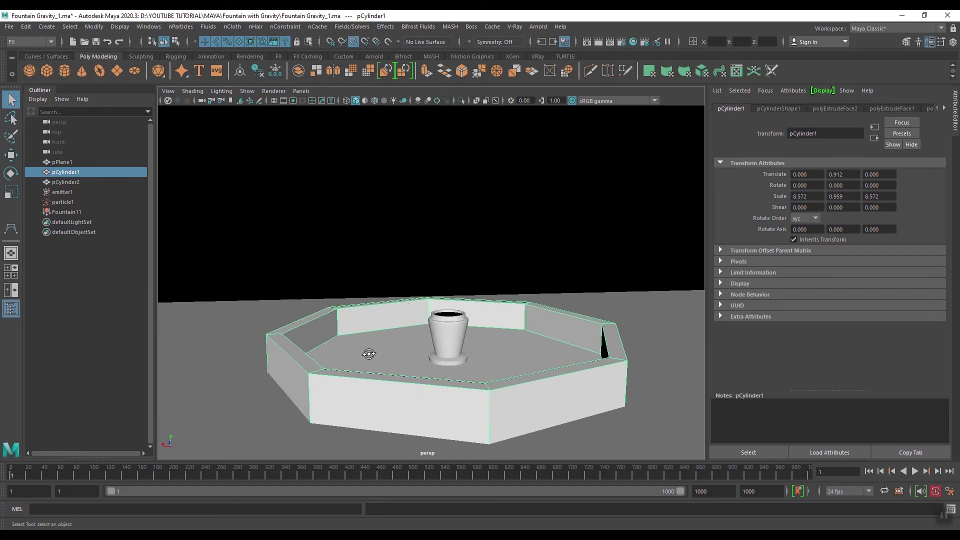
{"action": "left_click_drag", "start_coordinate": [369, 354], "coordinate": [375, 349], "text": "alt"}
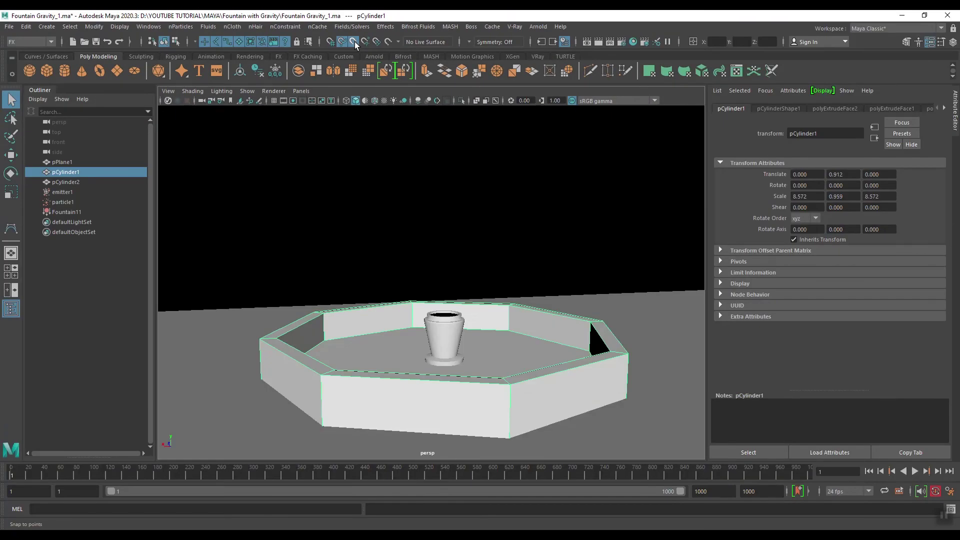
{"action": "middle_click_drag", "start_coordinate": [350, 278], "coordinate": [365, 279], "text": "alt"}
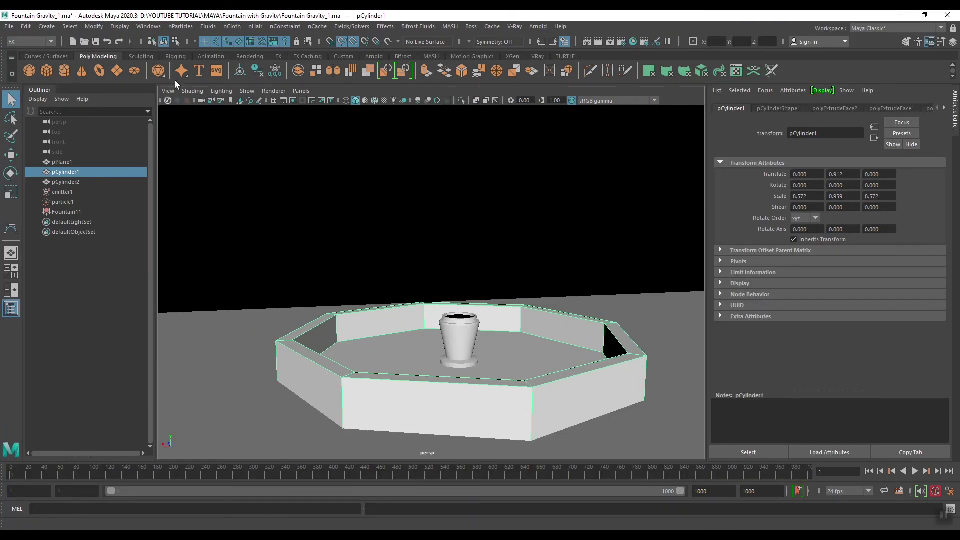
Step: Activate the CV Curve Tool and turn on wireframe display over the shaded models to reveal the basin's edges
{"action": "left_click", "coordinate": [49, 27]}
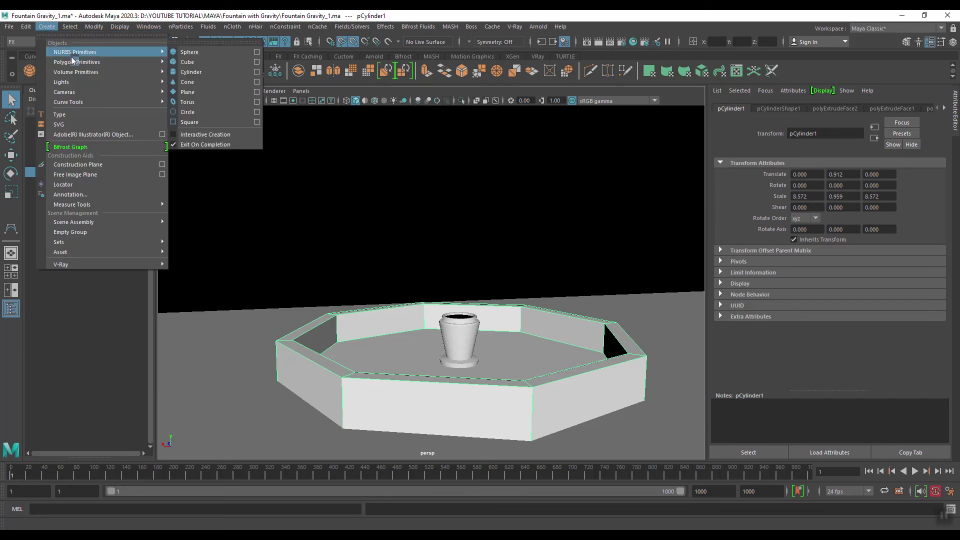
{"action": "mouse_move", "coordinate": [81, 100]}
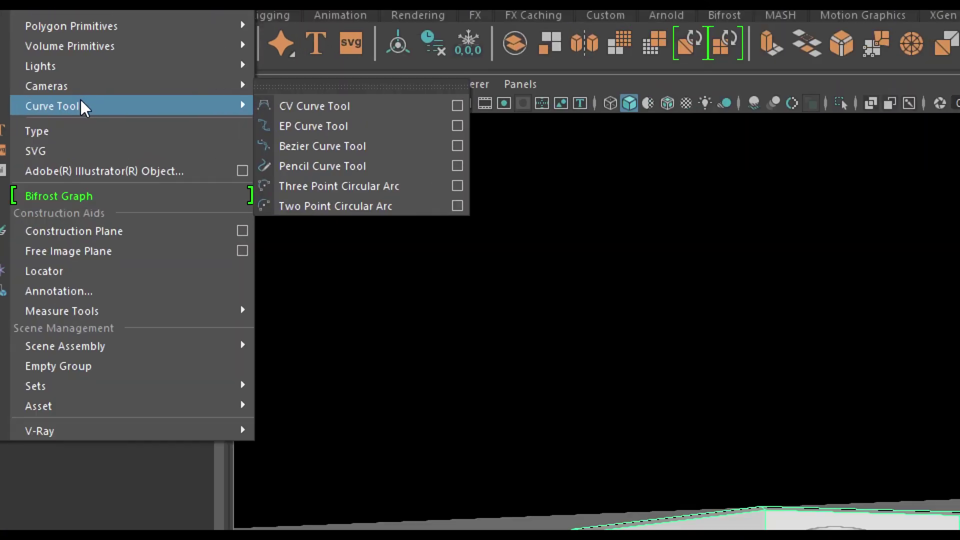
{"action": "left_click", "coordinate": [323, 107]}
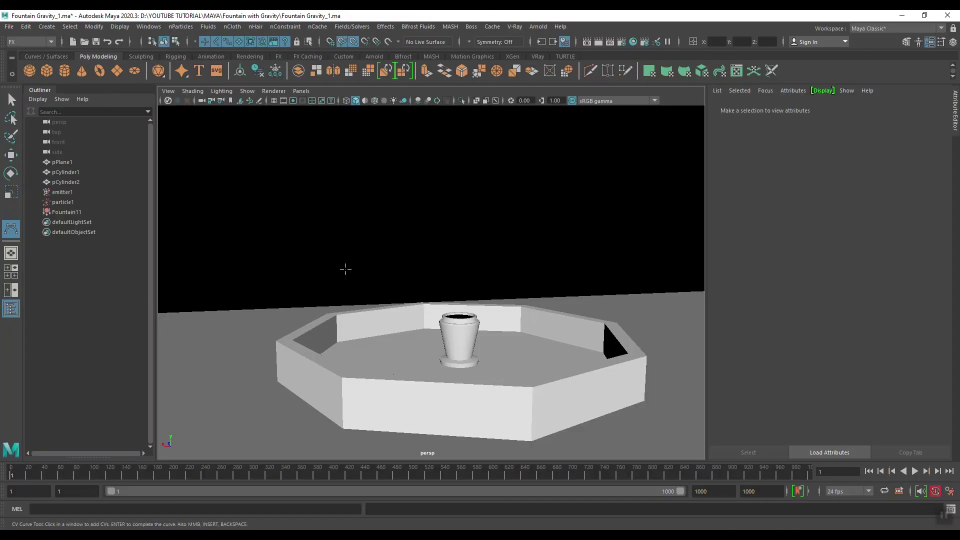
{"action": "left_click_drag", "start_coordinate": [514, 317], "coordinate": [539, 324], "text": "alt"}
{"action": "middle_click_drag", "start_coordinate": [539, 324], "coordinate": [529, 299], "text": "alt"}
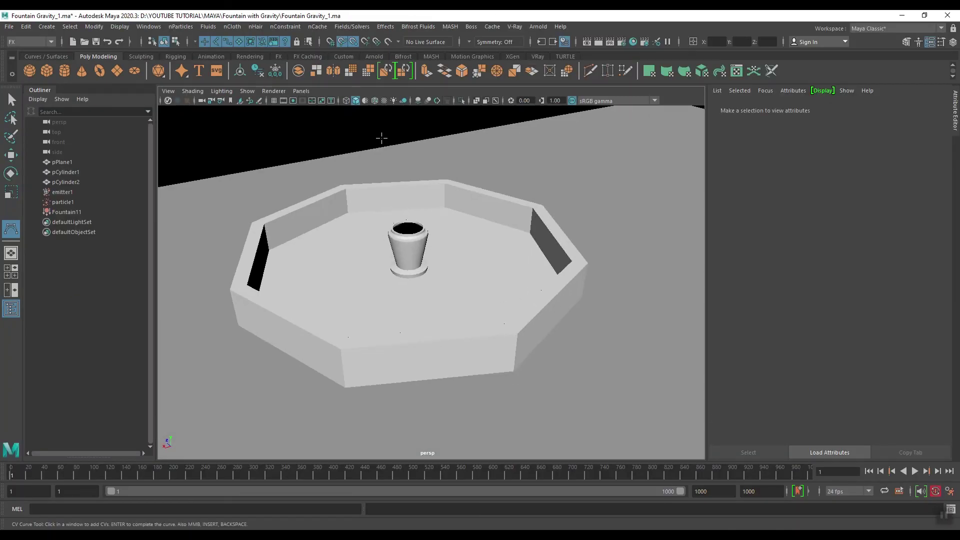
{"action": "left_click", "coordinate": [373, 100]}
{"action": "scroll", "coordinate": [497, 293], "scroll_direction": "up", "scroll_amount": 4}
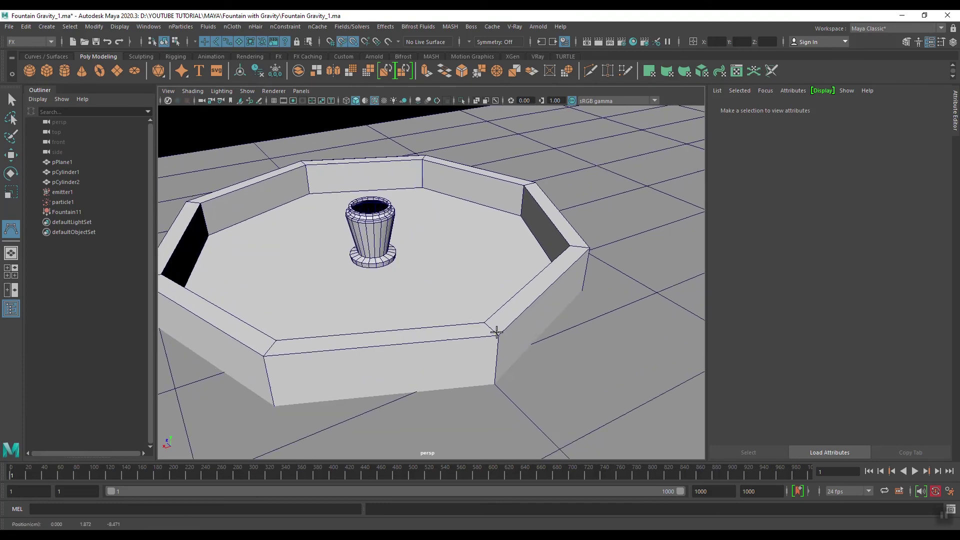
Step: Draw a linear curve around the octagonal basin's outer top rim, snapping its points to the corner vertices
{"action": "left_click", "coordinate": [499, 334]}
{"action": "left_click", "coordinate": [582, 248]}
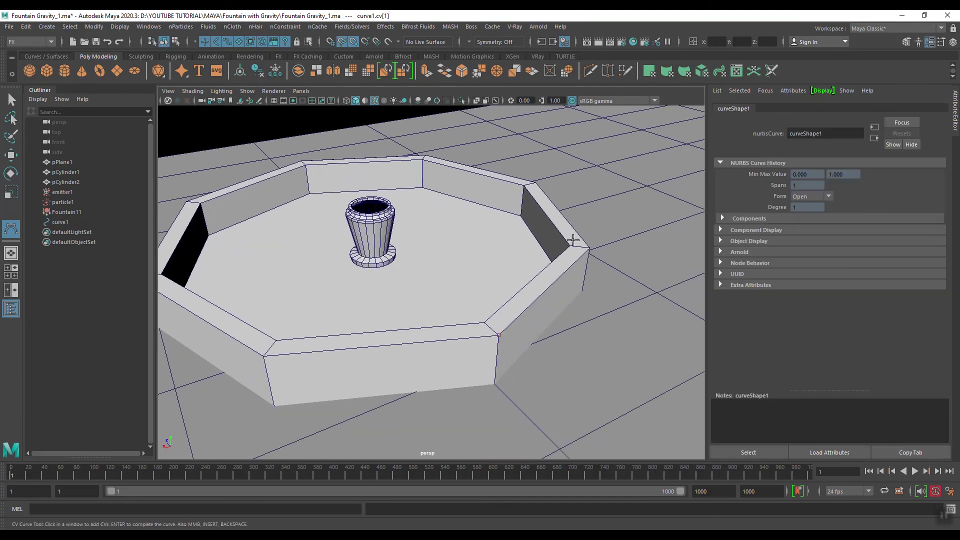
{"action": "left_click", "coordinate": [589, 248]}
{"action": "left_click", "coordinate": [535, 182]}
{"action": "left_click", "coordinate": [425, 159]}
{"action": "middle_click_drag", "start_coordinate": [283, 192], "coordinate": [508, 278], "text": "alt"}
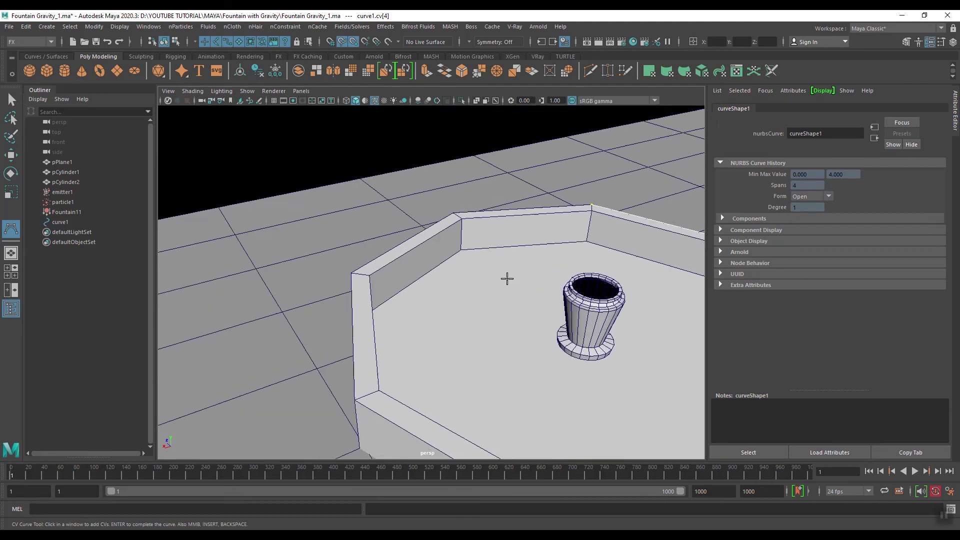
{"action": "scroll", "coordinate": [452, 223], "scroll_direction": "up", "scroll_amount": 3}
{"action": "left_click", "coordinate": [402, 152]}
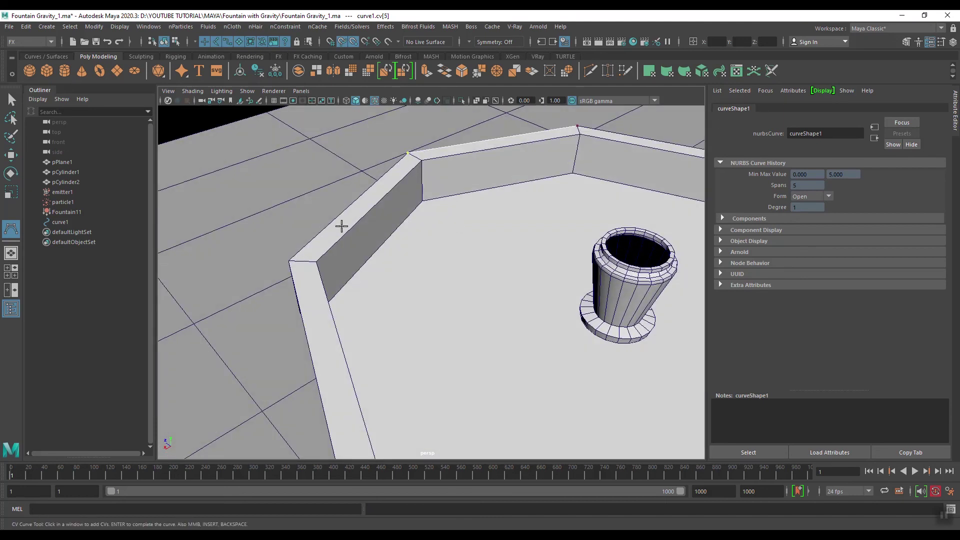
{"action": "left_click", "coordinate": [297, 258]}
{"action": "scroll", "coordinate": [375, 375], "scroll_direction": "down", "scroll_amount": 5}
{"action": "left_click", "coordinate": [350, 300]}
{"action": "left_click", "coordinate": [496, 335]}
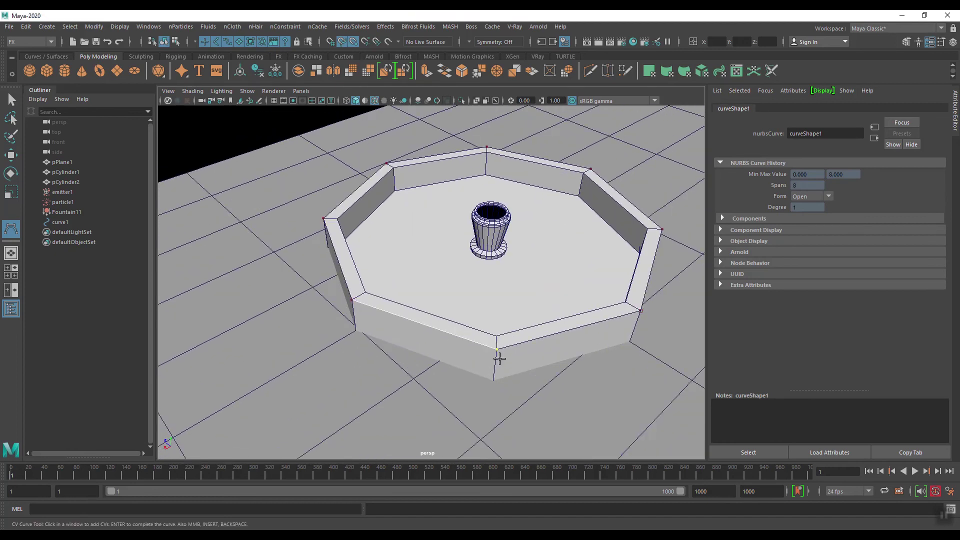
{"action": "middle_click_drag", "start_coordinate": [479, 293], "coordinate": [440, 286], "text": "alt"}
{"action": "left_click_drag", "start_coordinate": [440, 287], "coordinate": [543, 320], "text": "alt"}
{"action": "key", "text": "q"}
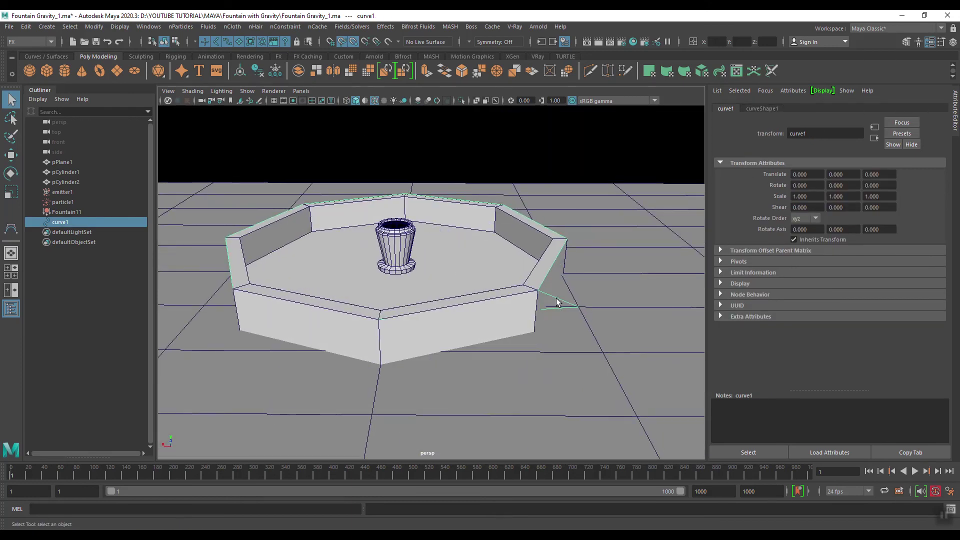
Step: Delete the stray control vertex projecting beyond the basin rim and return the curve to object mode
{"action": "right_click", "coordinate": [554, 300]}
{"action": "left_click", "coordinate": [556, 300]}
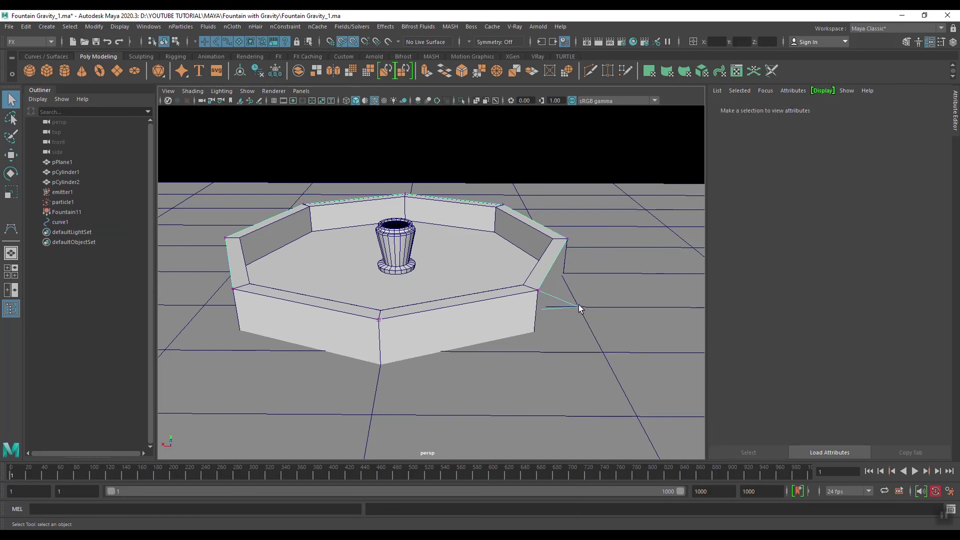
{"action": "left_click", "coordinate": [579, 307]}
{"action": "key", "text": "Delete"}
{"action": "left_click_drag", "start_coordinate": [478, 288], "coordinate": [504, 296], "text": "alt"}
{"action": "right_click_drag", "start_coordinate": [508, 203], "coordinate": [550, 181]}
{"action": "left_click_drag", "start_coordinate": [511, 207], "coordinate": [402, 297], "text": "alt"}
{"action": "scroll", "coordinate": [509, 310], "scroll_direction": "up", "scroll_amount": 3}
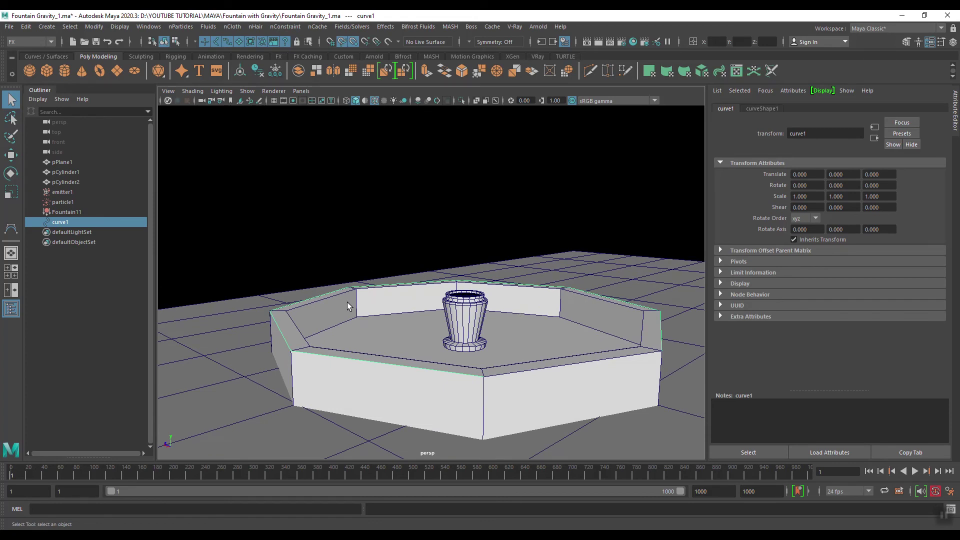
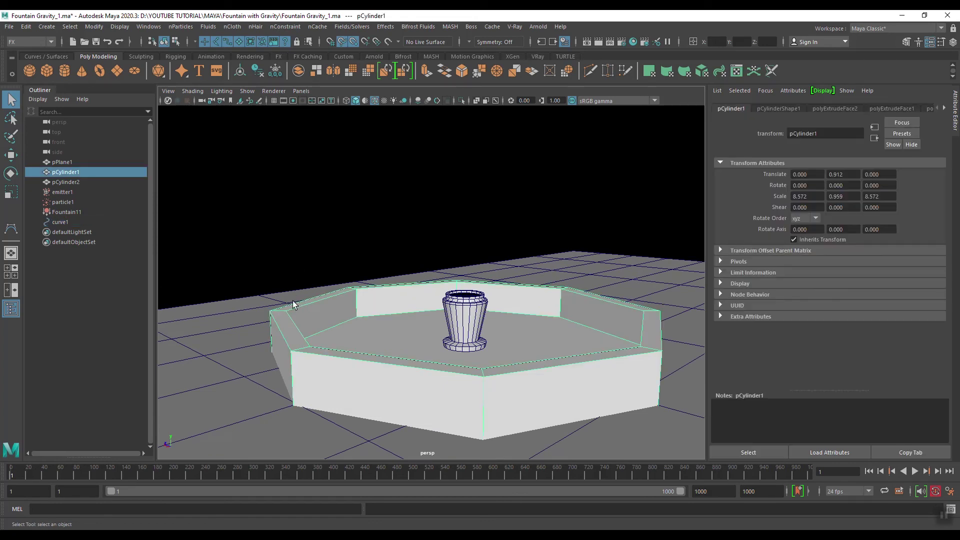
Step: Open the nParticles Emit from Object options for curve1 and reset them to their defaults
{"action": "left_click", "coordinate": [62, 222]}
{"action": "left_click_drag", "start_coordinate": [356, 286], "coordinate": [351, 274], "text": "alt"}
{"action": "left_click", "coordinate": [42, 41]}
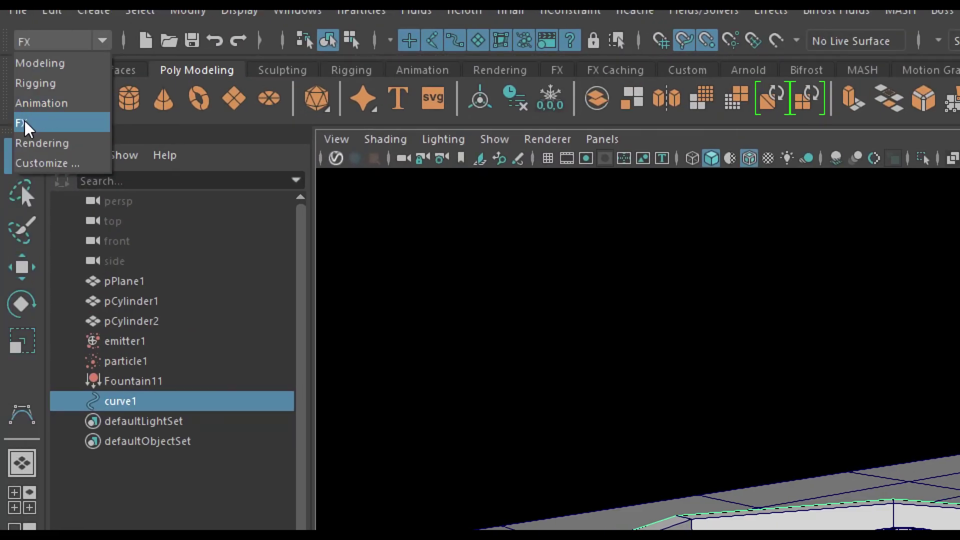
{"action": "left_click", "coordinate": [20, 123]}
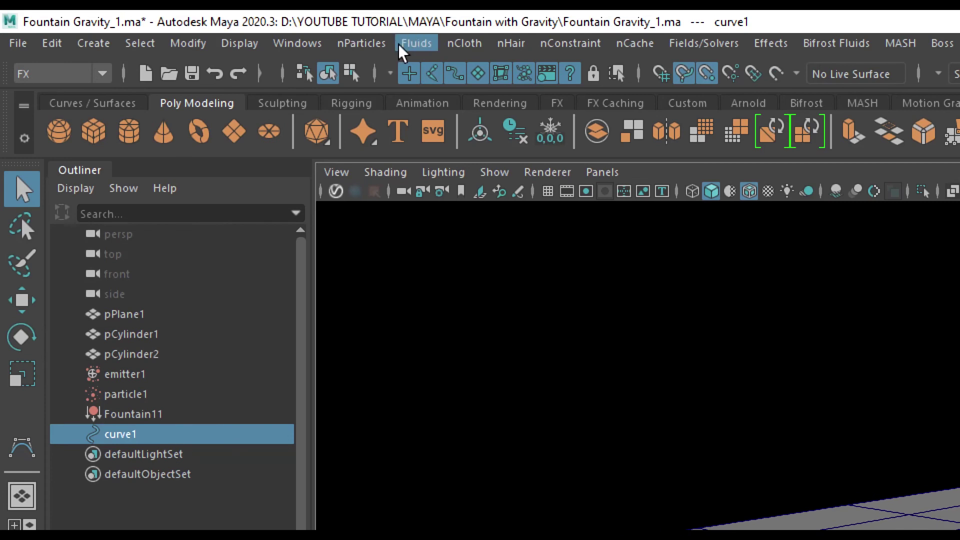
{"action": "left_click", "coordinate": [370, 53]}
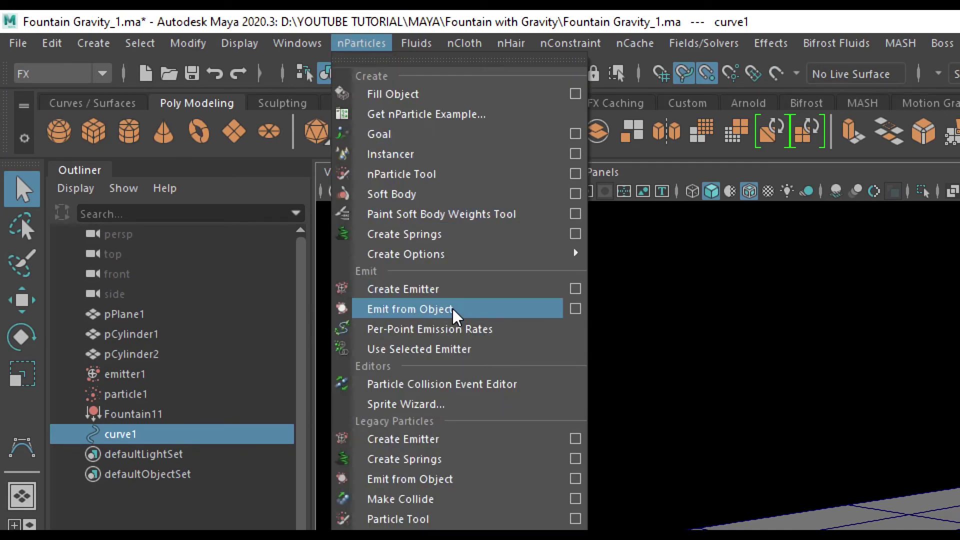
{"action": "left_click", "coordinate": [575, 311]}
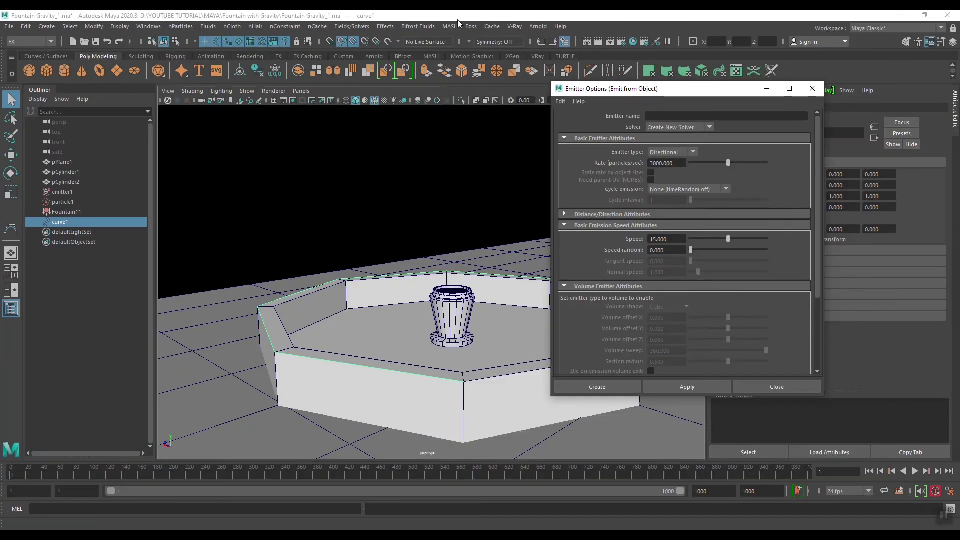
{"action": "left_click_drag", "start_coordinate": [665, 95], "coordinate": [586, 105]}
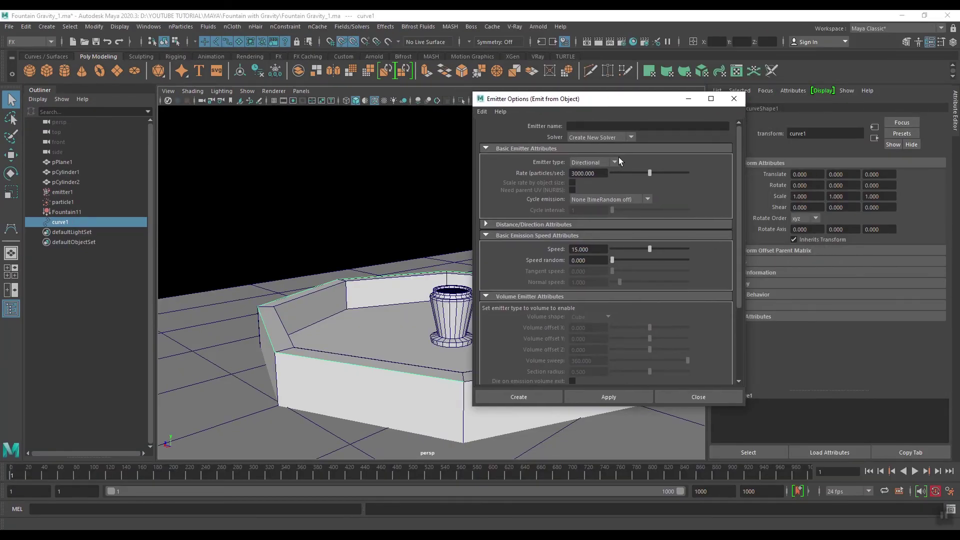
{"action": "left_click", "coordinate": [488, 115]}
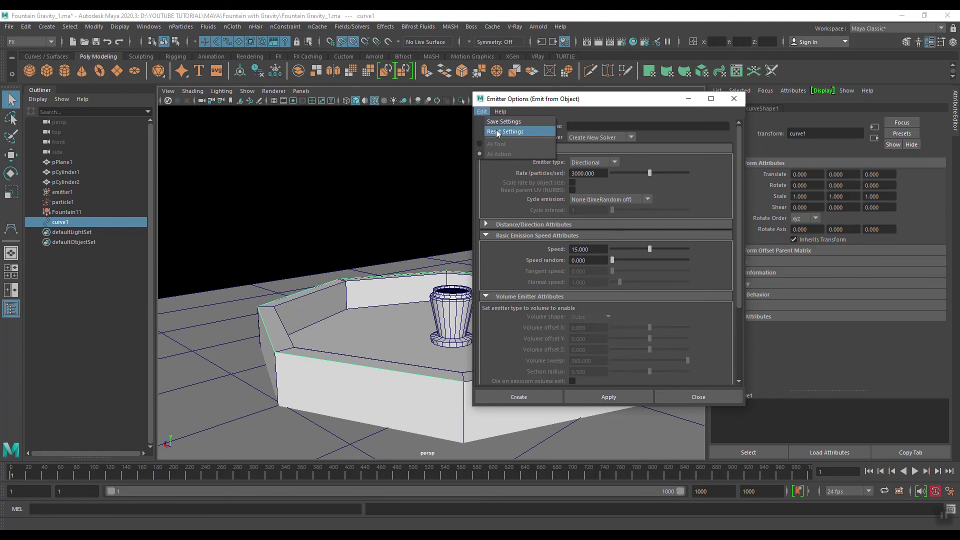
{"action": "left_click", "coordinate": [496, 129]}
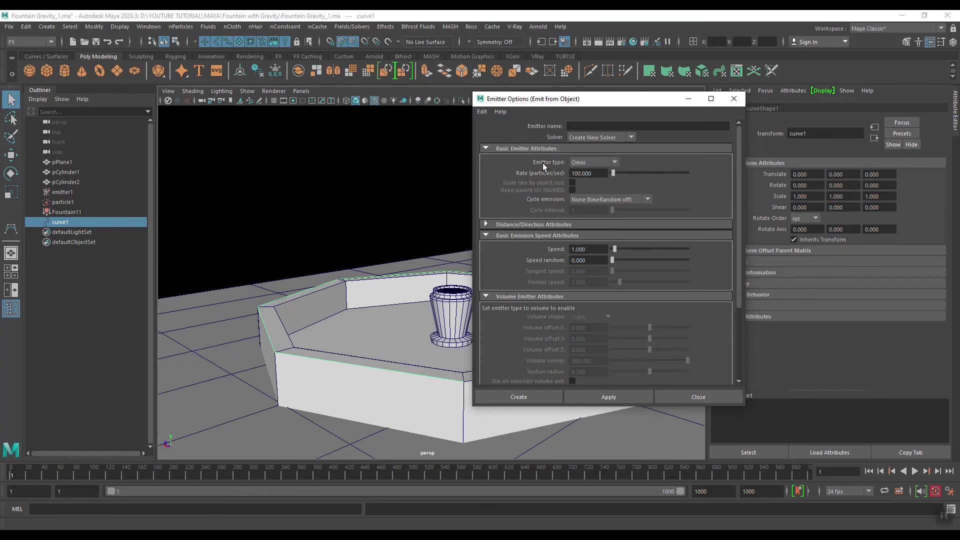
Step: Set the emitter type to Directional, the rate to 1500 particles per second and the speed to 15
{"action": "left_click", "coordinate": [591, 163]}
{"action": "left_click", "coordinate": [589, 182]}
{"action": "double_click", "coordinate": [596, 174]}
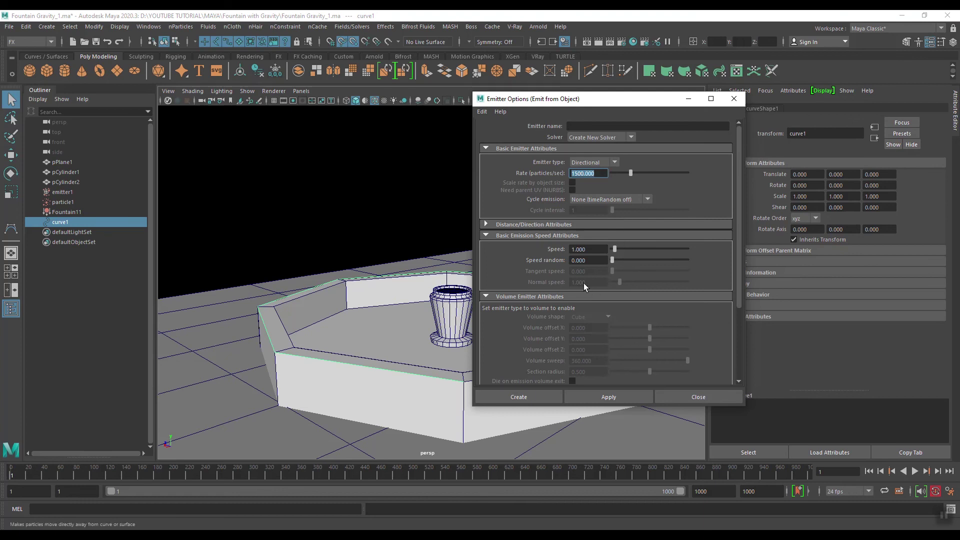
{"action": "left_click_drag", "start_coordinate": [591, 251], "coordinate": [565, 247]}
{"action": "type", "text": "15"}
{"action": "key", "text": "Return"}
Step: Set the emitter's spread to 0.02 and create the emitter on the rim curve
{"action": "scroll", "coordinate": [515, 277], "scroll_direction": "down", "scroll_amount": 4}
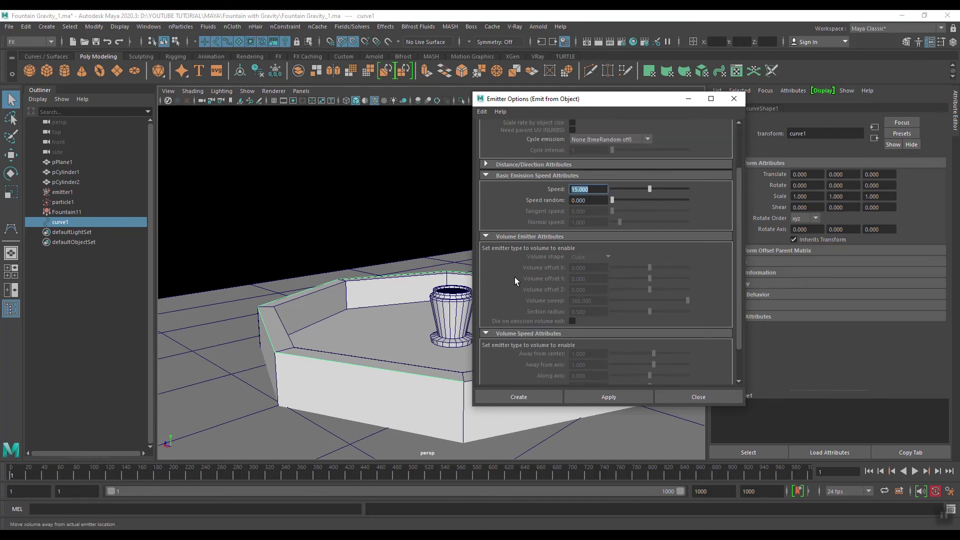
{"action": "scroll", "coordinate": [514, 277], "scroll_direction": "up", "scroll_amount": 2}
{"action": "left_click", "coordinate": [516, 193]}
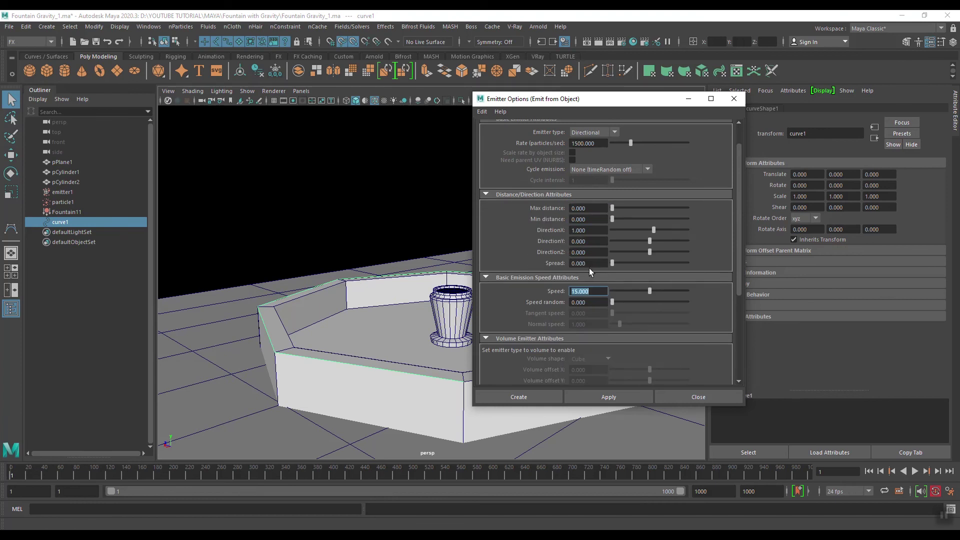
{"action": "type", "text": "0.02"}
{"action": "key", "text": "Return"}
{"action": "scroll", "coordinate": [533, 281], "scroll_direction": "down", "scroll_amount": 8}
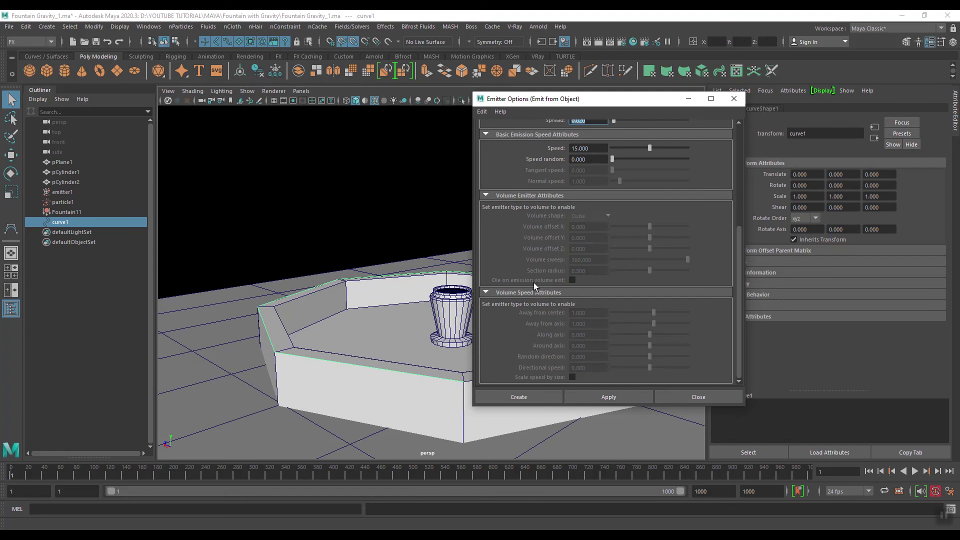
{"action": "left_click", "coordinate": [547, 397]}
Step: Play the simulation briefly and examine the direction of the particles emitted from the basin rim
{"action": "left_click_drag", "start_coordinate": [565, 397], "coordinate": [516, 397], "text": "alt"}
{"action": "left_click", "coordinate": [915, 471]}
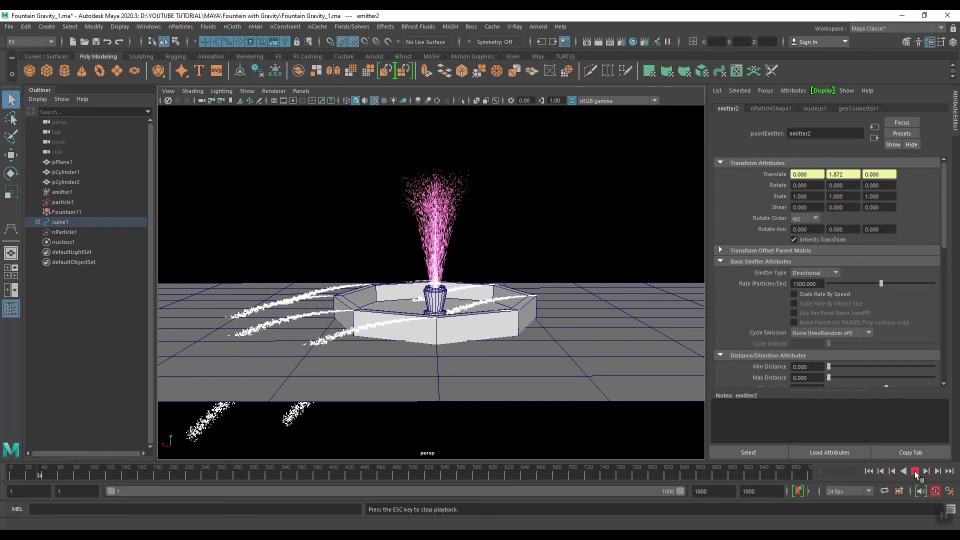
{"action": "left_click", "coordinate": [915, 471]}
{"action": "left_click_drag", "start_coordinate": [404, 301], "coordinate": [345, 310], "text": "alt"}
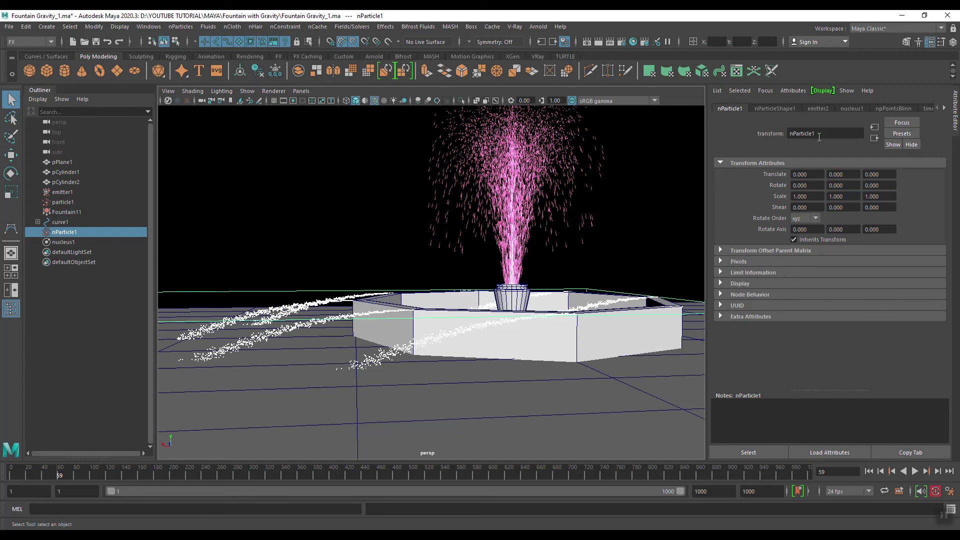
Step: Set emitter2's Direction X to 0 and Direction Y to 1 so the rim particles are emitted straight upward
{"action": "left_click", "coordinate": [816, 108]}
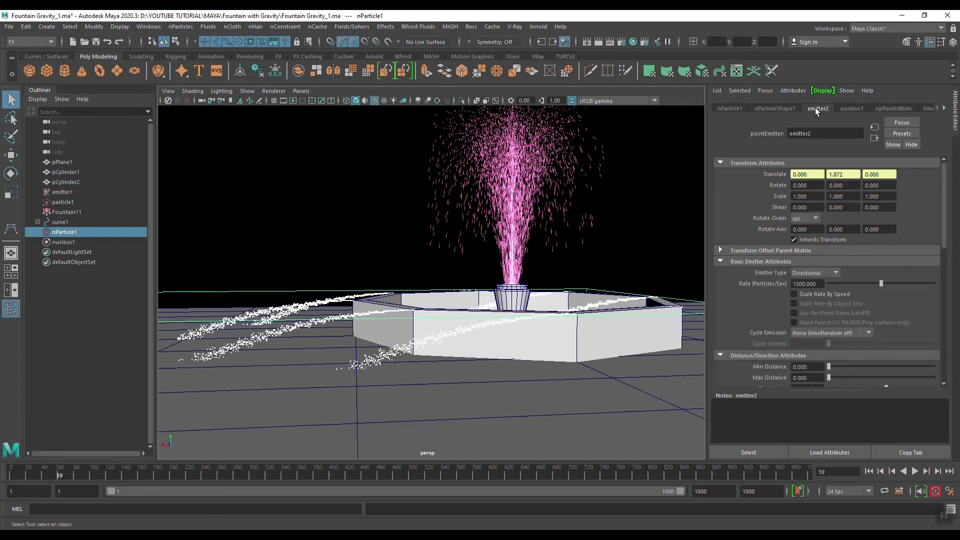
{"action": "scroll", "coordinate": [740, 276], "scroll_direction": "down", "scroll_amount": 5}
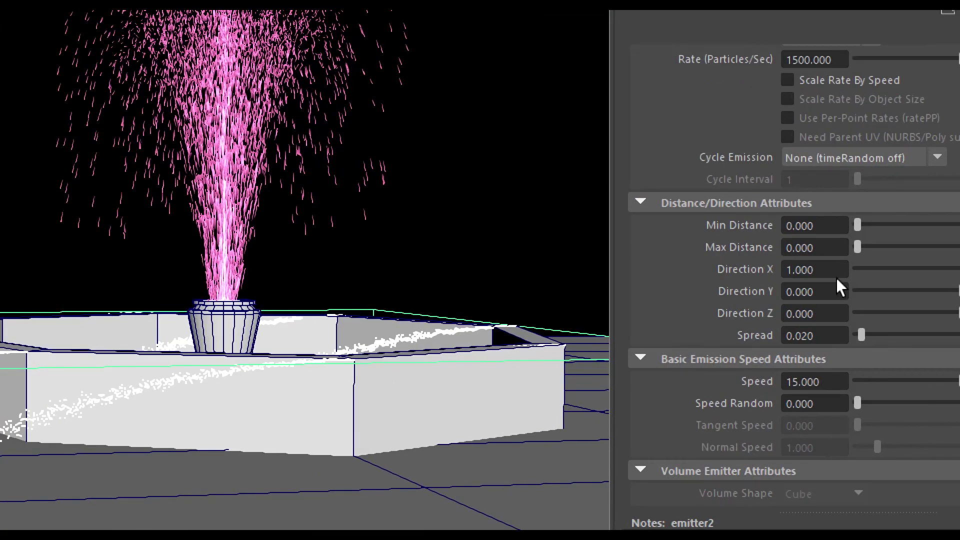
{"action": "double_click", "coordinate": [830, 266]}
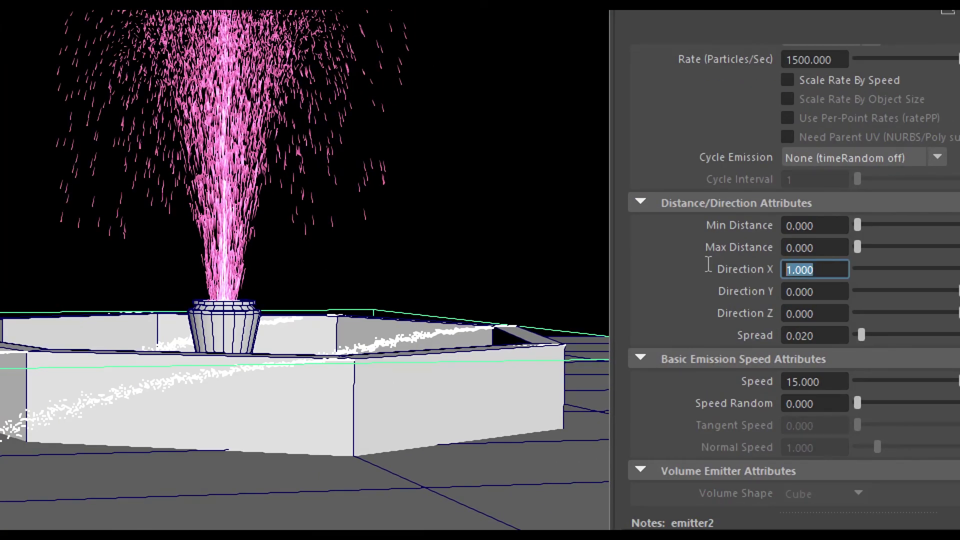
{"action": "type", "text": "0"}
{"action": "key", "text": "Tab"}
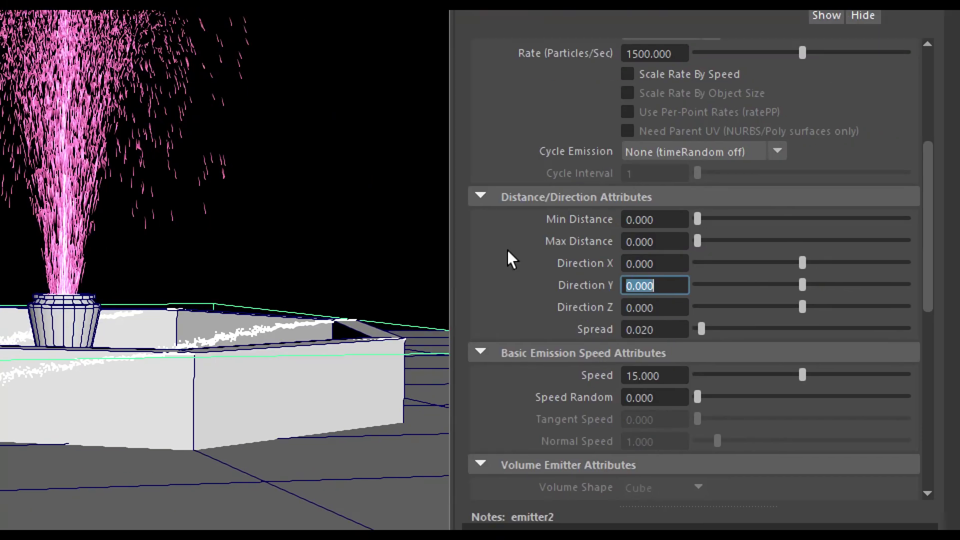
{"action": "type", "text": "1"}
{"action": "key", "text": "Return"}
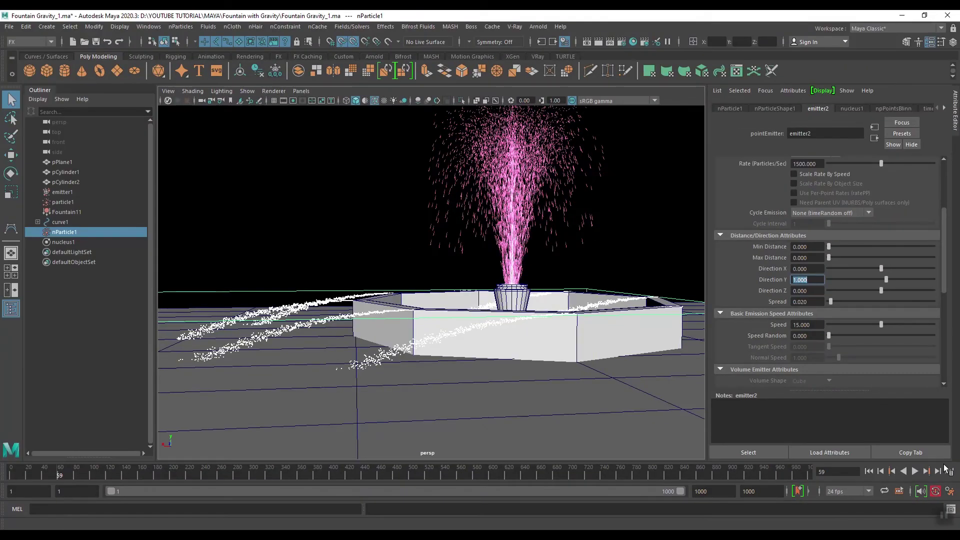
Step: Play the simulation from the first frame and examine the direction of the jets around the basin rim
{"action": "left_click", "coordinate": [870, 471]}
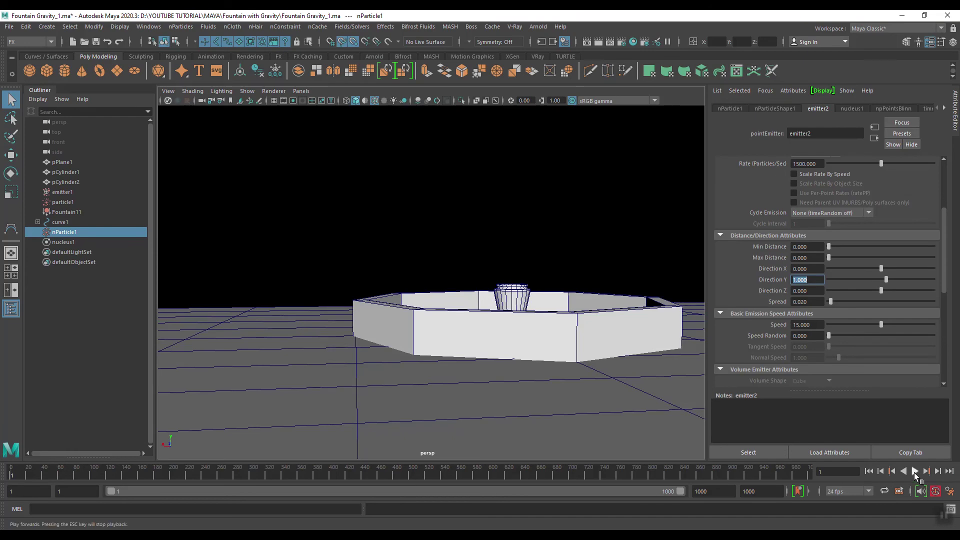
{"action": "left_click", "coordinate": [914, 472]}
{"action": "left_click_drag", "start_coordinate": [526, 306], "coordinate": [490, 270], "text": "alt"}
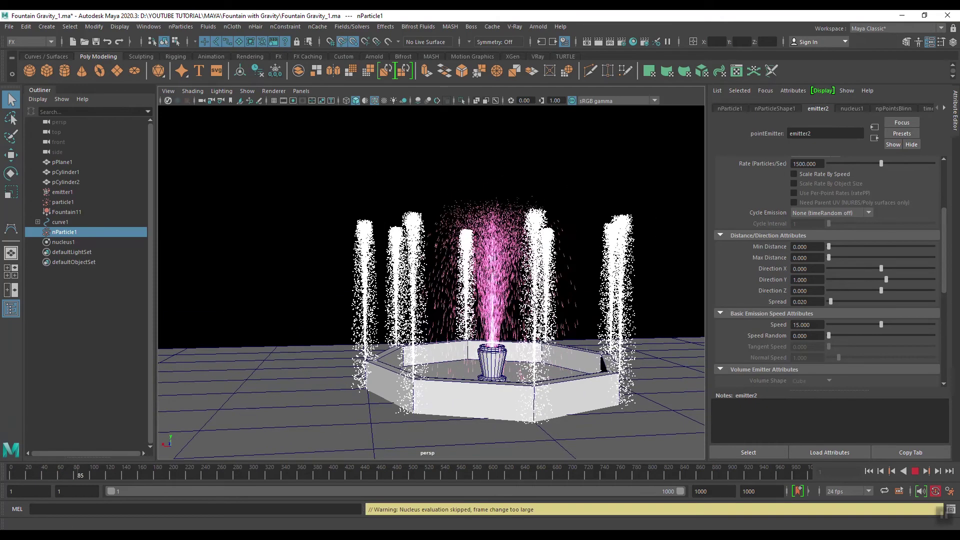
{"action": "left_click", "coordinate": [915, 471]}
{"action": "left_click", "coordinate": [915, 471]}
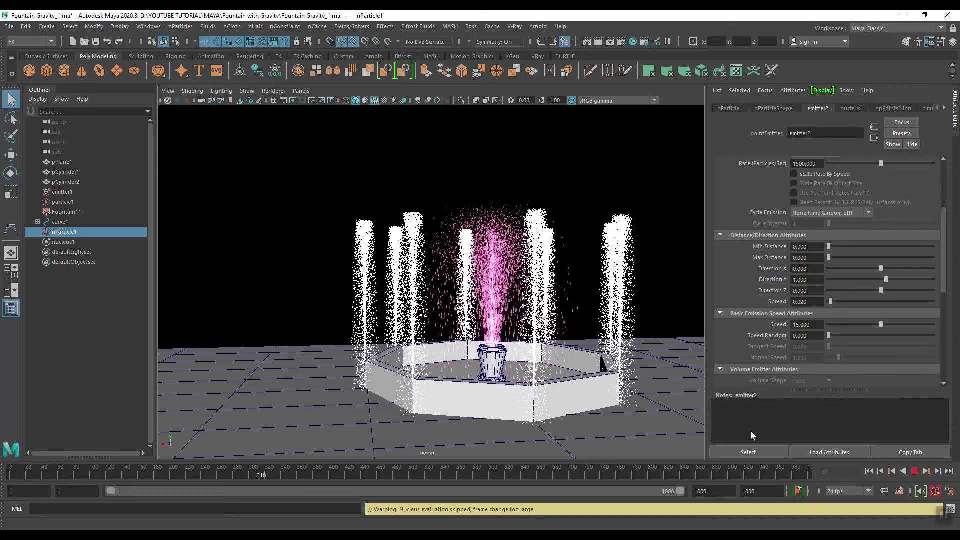
{"action": "left_click", "coordinate": [916, 472]}
Step: Set the playback speed to Play every frame in the Time Slider preferences and save them
{"action": "left_click", "coordinate": [950, 492]}
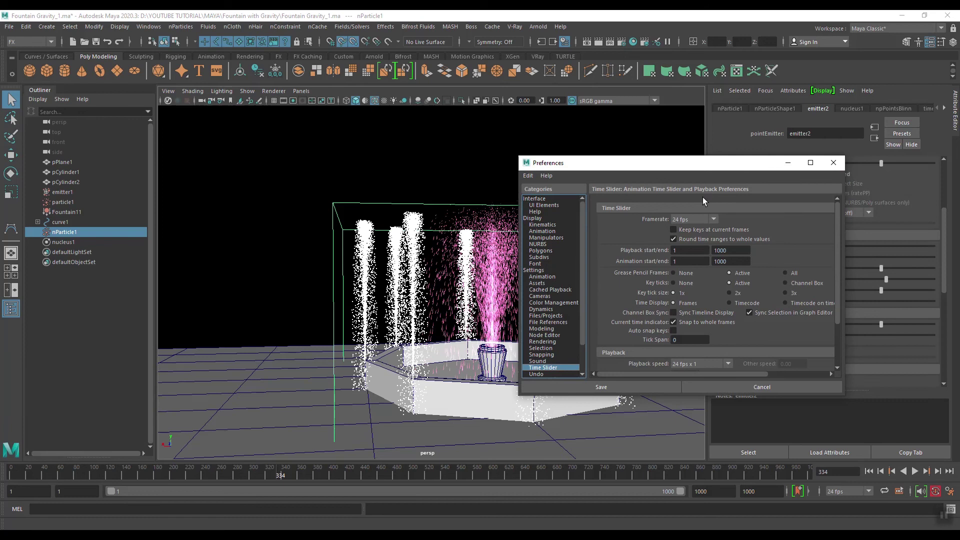
{"action": "left_click", "coordinate": [833, 163]}
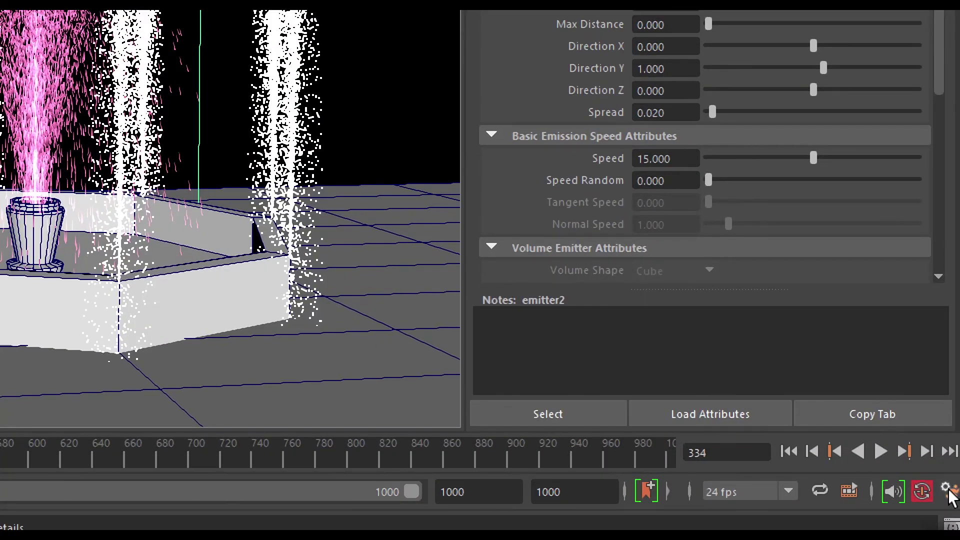
{"action": "left_click", "coordinate": [950, 492]}
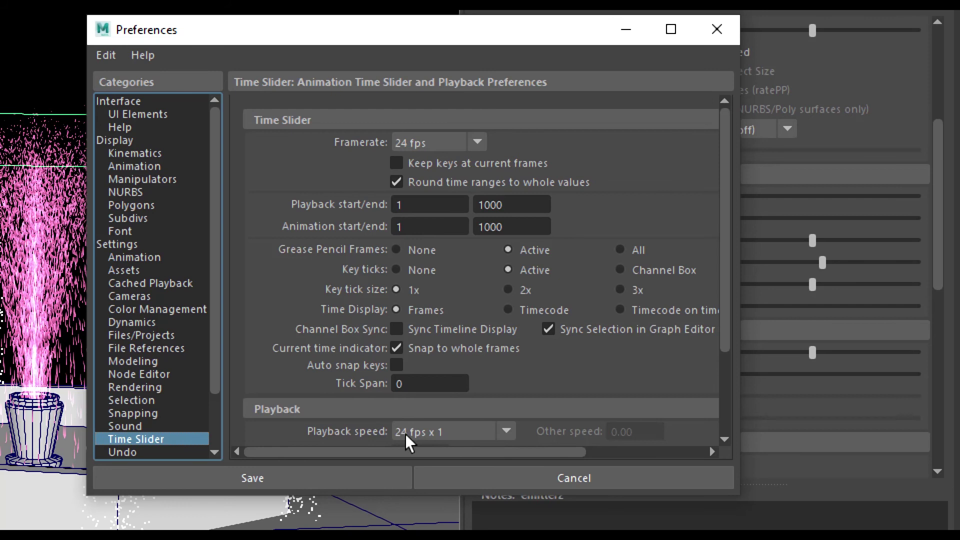
{"action": "left_click", "coordinate": [465, 440]}
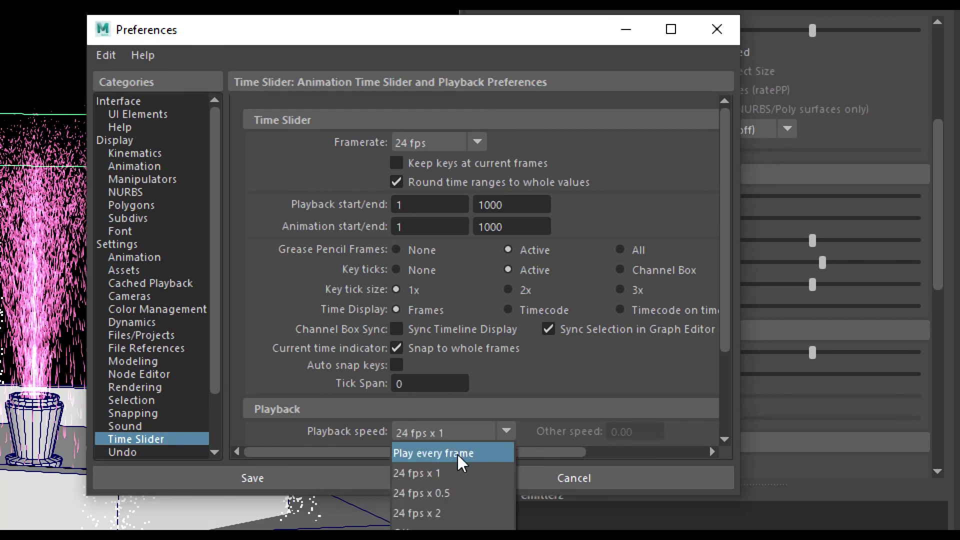
{"action": "left_click", "coordinate": [440, 453]}
{"action": "left_click", "coordinate": [310, 479]}
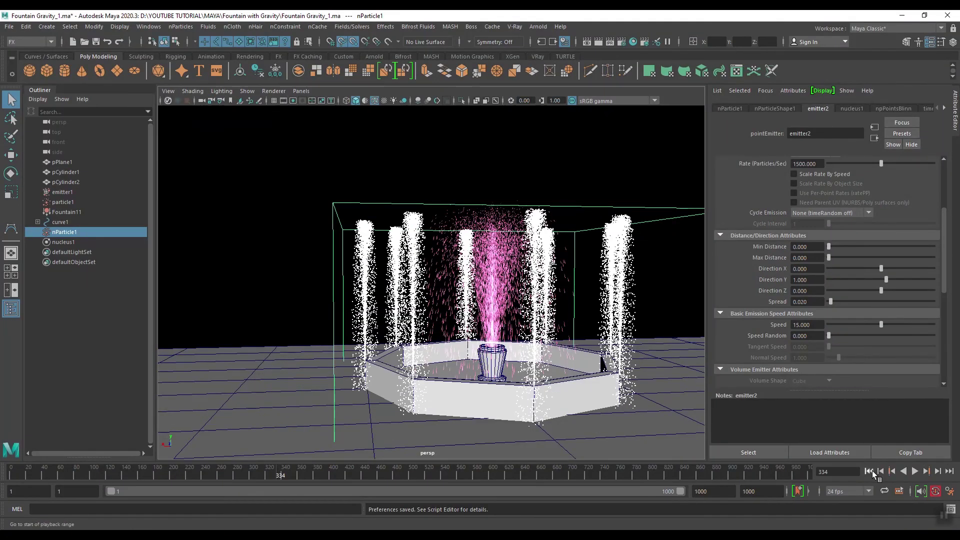
Step: Replay the simulation from the start and inspect the rim jets around the basin
{"action": "left_click", "coordinate": [870, 471]}
{"action": "left_click", "coordinate": [914, 471]}
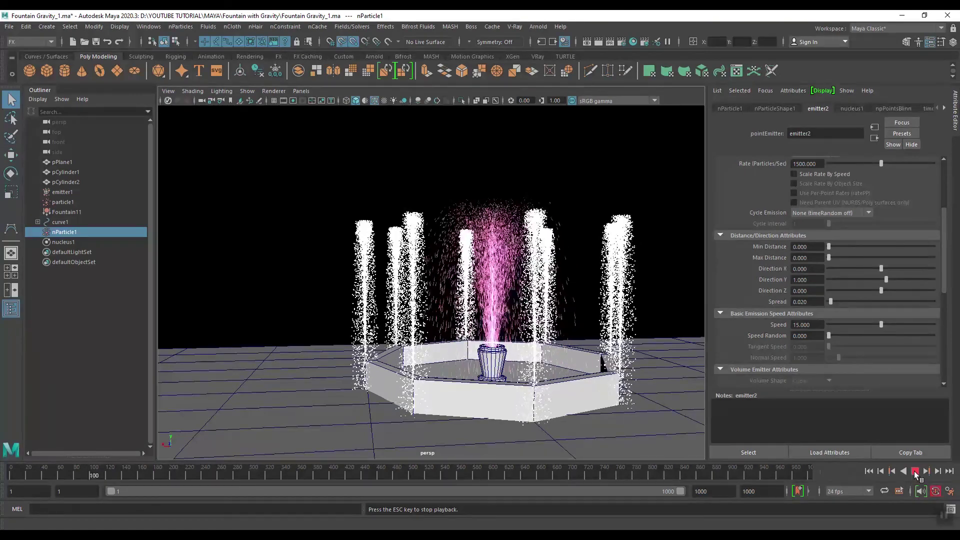
{"action": "left_click", "coordinate": [914, 471]}
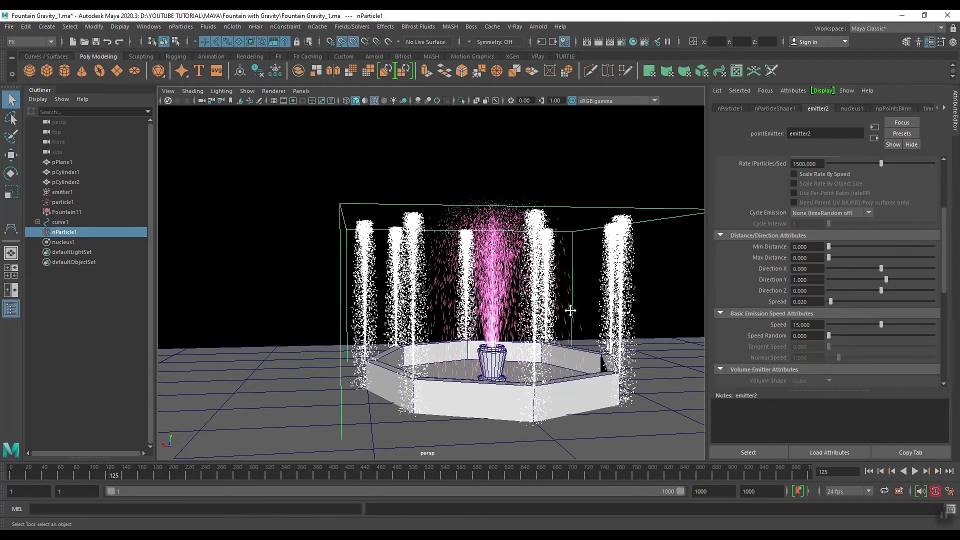
{"action": "left_click_drag", "start_coordinate": [571, 311], "coordinate": [584, 324], "text": "alt"}
{"action": "left_click_drag", "start_coordinate": [469, 296], "coordinate": [560, 220], "text": "alt"}
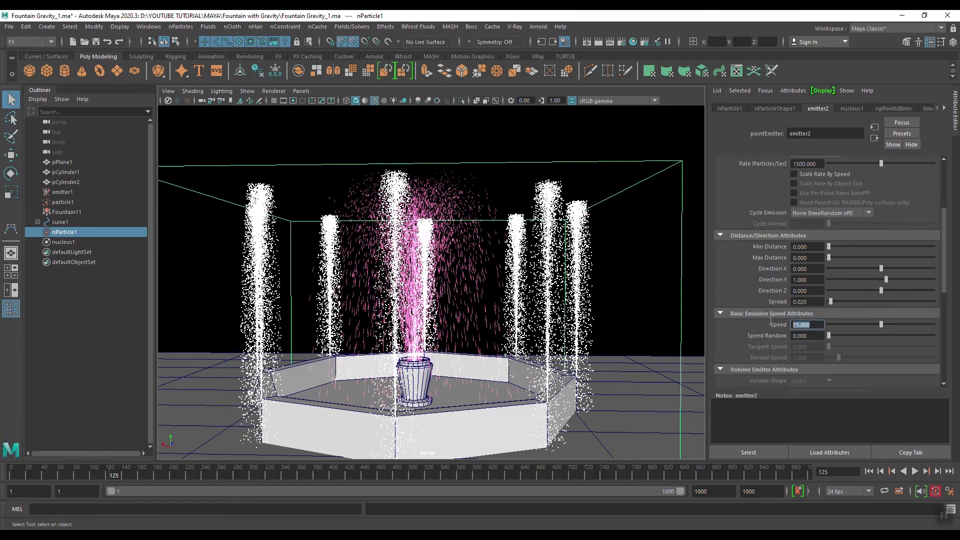
Step: Set the rim emitter's speed to 20 and replay the simulation from the first frame
{"action": "type", "text": "20"}
{"action": "key", "text": "Return"}
{"action": "left_click", "coordinate": [869, 471]}
{"action": "left_click", "coordinate": [915, 471]}
{"action": "left_click", "coordinate": [915, 471]}
{"action": "left_click", "coordinate": [914, 471]}
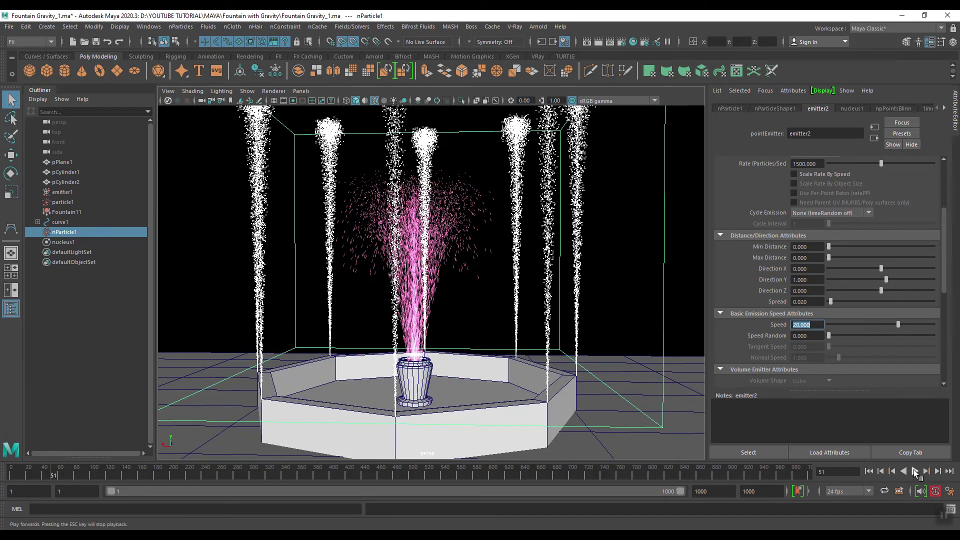
Step: Examine the height of the rim jets against the central spray from several angles during playback
{"action": "left_click_drag", "start_coordinate": [631, 313], "coordinate": [594, 349], "text": "alt"}
{"action": "scroll", "coordinate": [594, 350], "scroll_direction": "up", "scroll_amount": 3}
{"action": "left_click_drag", "start_coordinate": [539, 324], "coordinate": [464, 254], "text": "alt"}
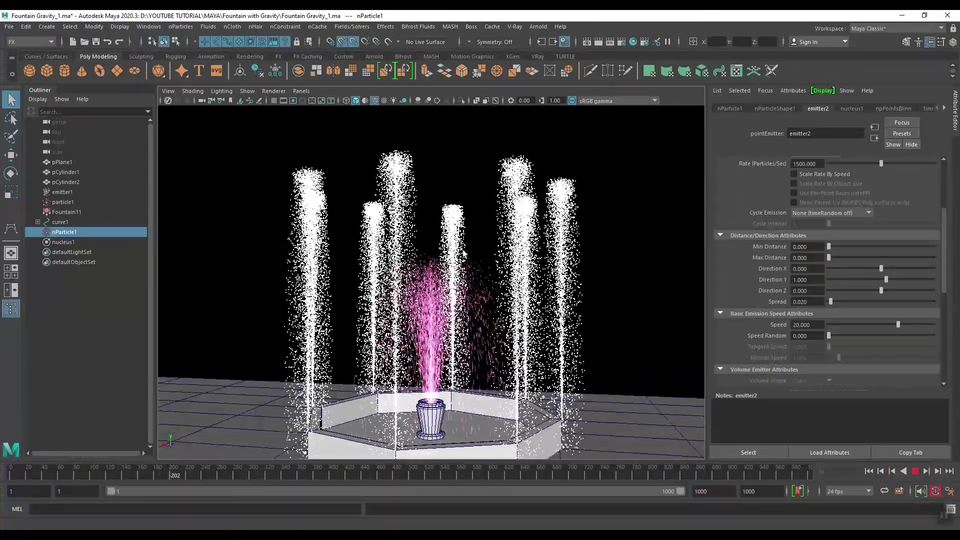
{"action": "scroll", "coordinate": [468, 263], "scroll_direction": "up", "scroll_amount": 2}
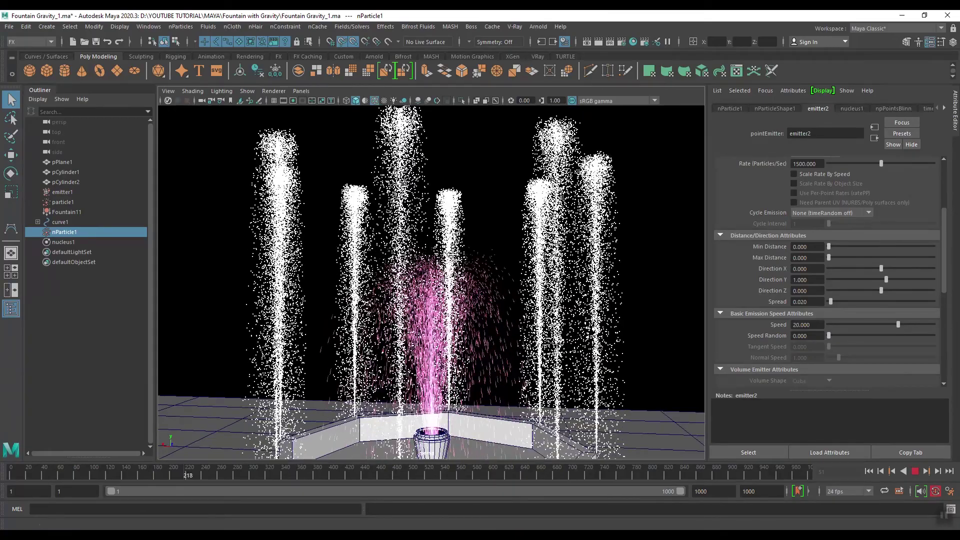
{"action": "scroll", "coordinate": [466, 287], "scroll_direction": "up", "scroll_amount": 2}
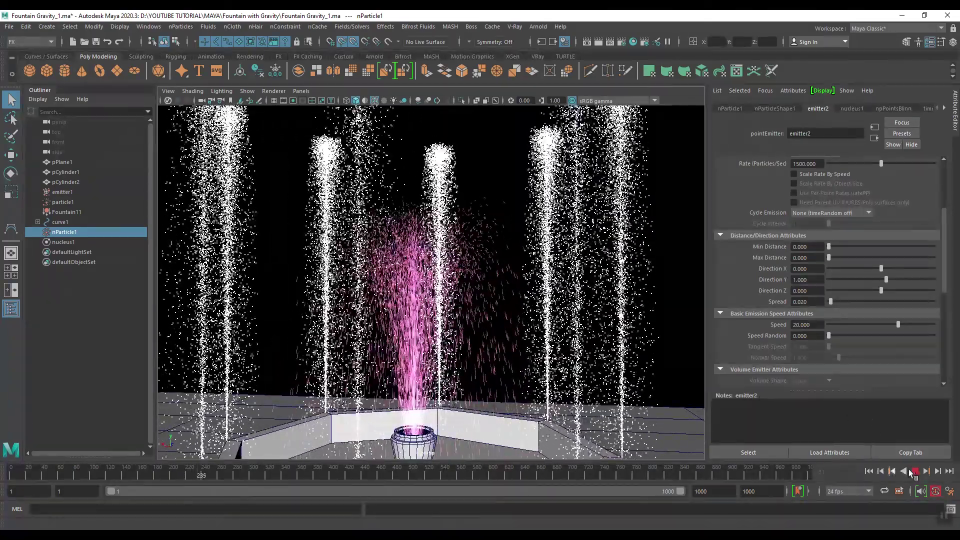
Step: Rewind the simulation, scrub the timeline to frame 97 and inspect the whole fountain
{"action": "left_click", "coordinate": [868, 471]}
{"action": "scroll", "coordinate": [506, 366], "scroll_direction": "down", "scroll_amount": 4}
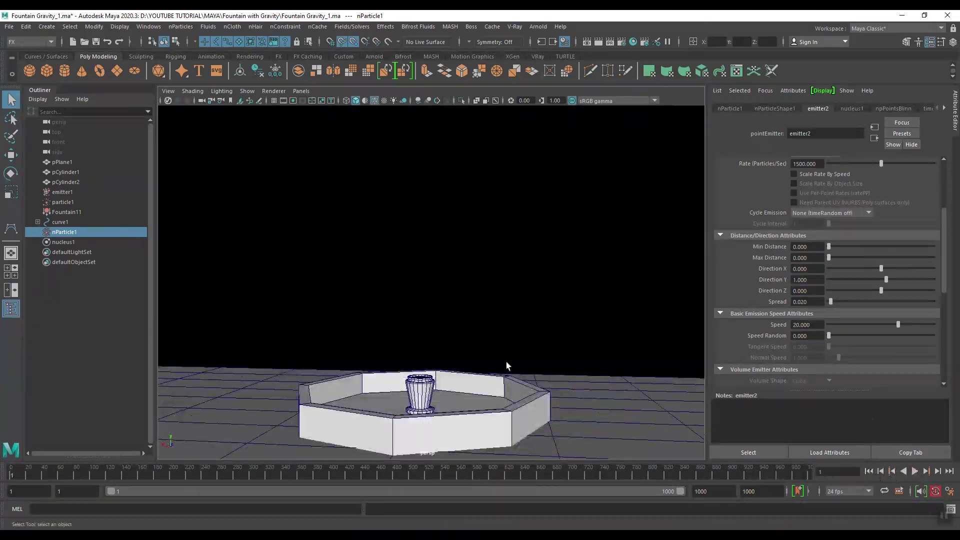
{"action": "left_click_drag", "start_coordinate": [35, 467], "coordinate": [90, 472]}
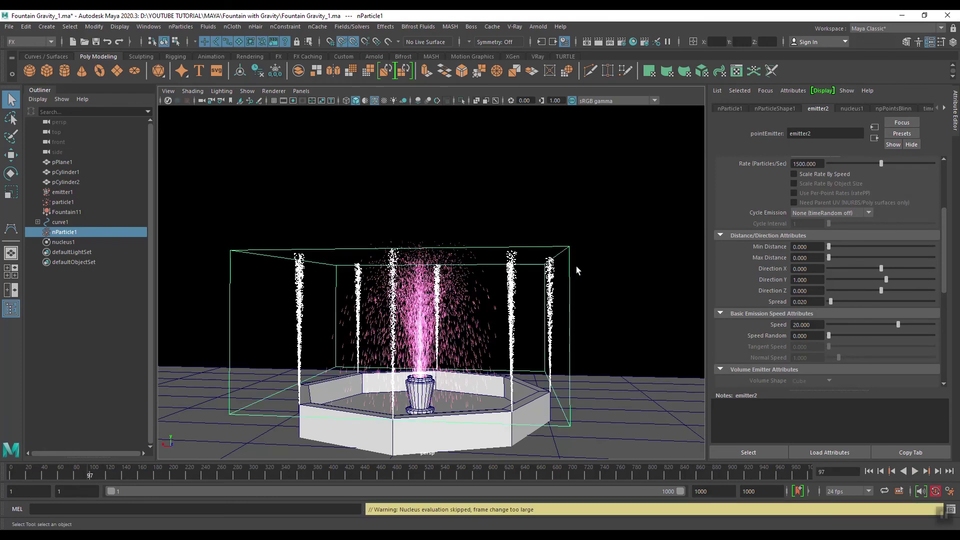
{"action": "left_click_drag", "start_coordinate": [554, 295], "coordinate": [632, 242], "text": "alt"}
{"action": "left_click", "coordinate": [625, 243]}
{"action": "left_click", "coordinate": [557, 281]}
{"action": "left_click_drag", "start_coordinate": [593, 290], "coordinate": [609, 283], "text": "alt"}
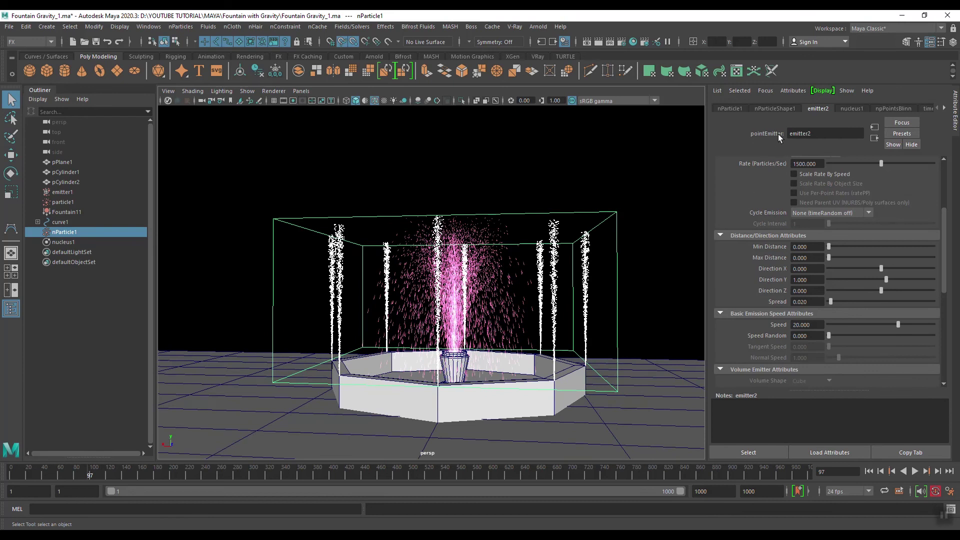
Step: Set the lifespan mode of nParticleShape1 to Random range and play the simulation
{"action": "left_click", "coordinate": [767, 109]}
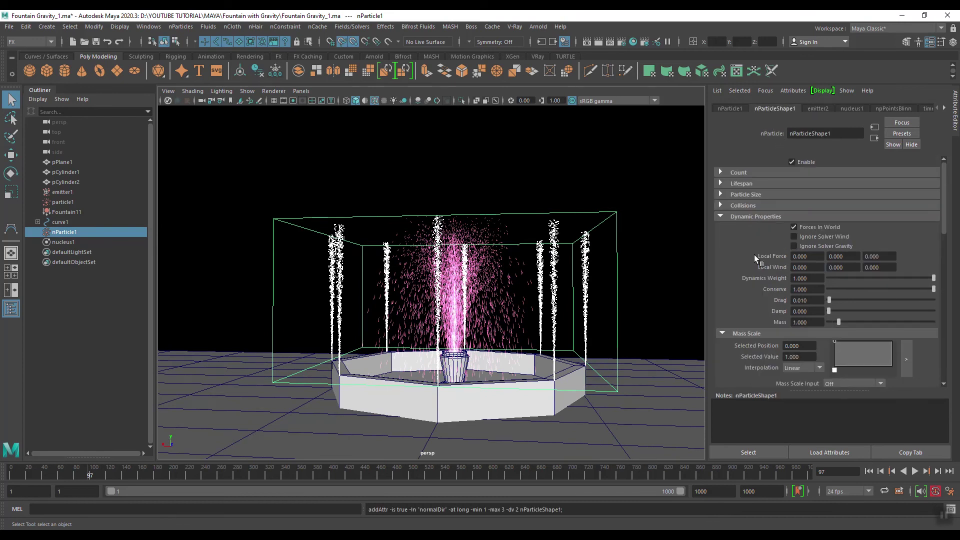
{"action": "left_click", "coordinate": [735, 184]}
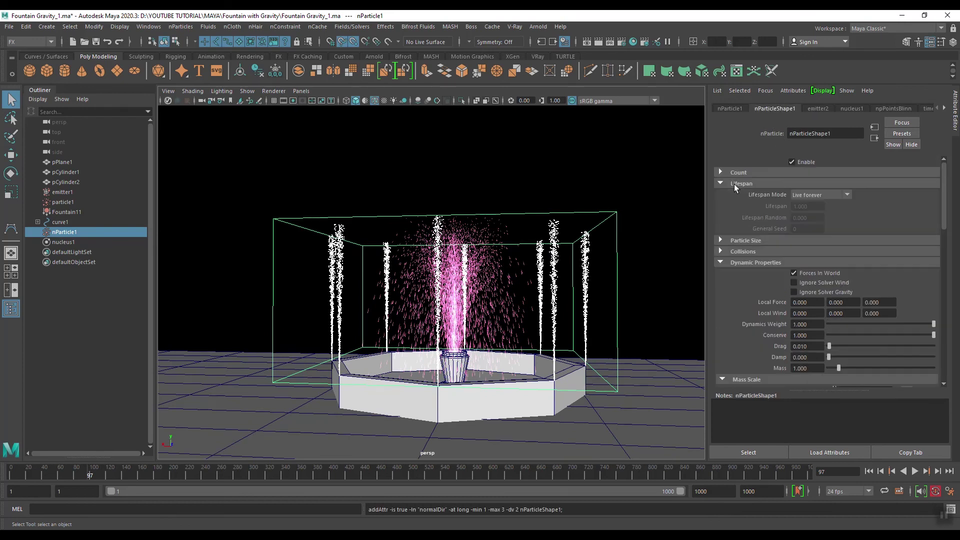
{"action": "left_click", "coordinate": [810, 195]}
{"action": "left_click", "coordinate": [812, 227]}
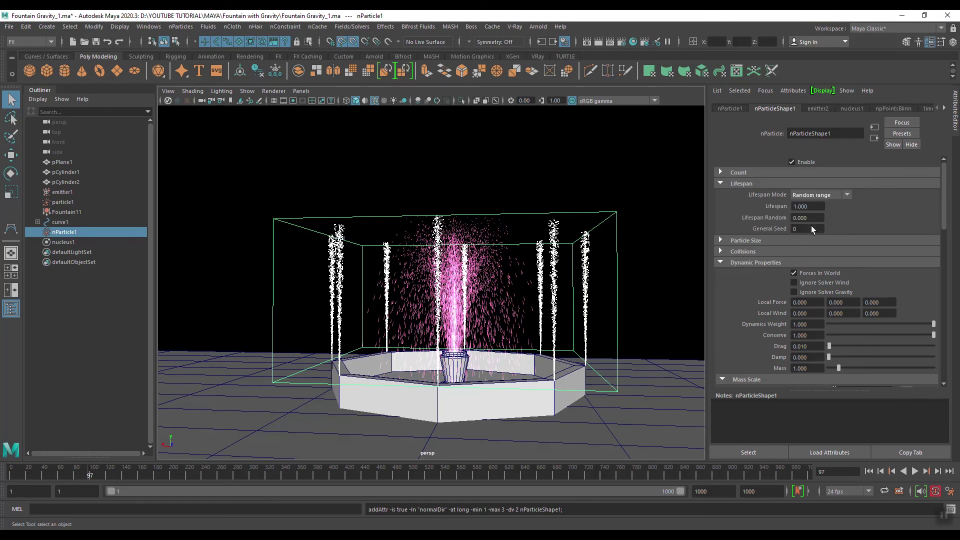
{"action": "left_click", "coordinate": [914, 471]}
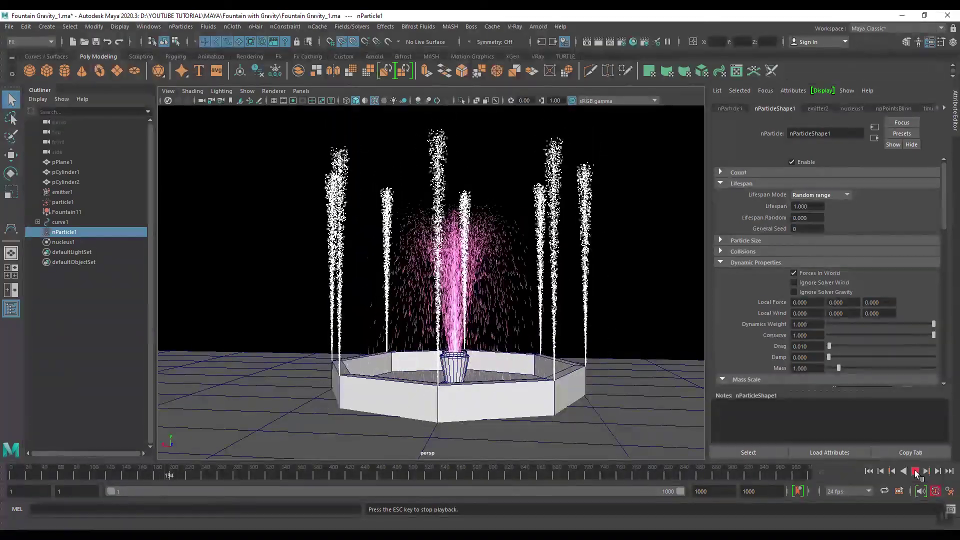
{"action": "mouse_move", "coordinate": [490, 290]}
{"action": "left_mouse_down", "text": "alt"}
{"action": "mouse_move", "coordinate": [506, 291]}
{"action": "mouse_move", "coordinate": [492, 295]}
{"action": "left_mouse_up", "text": "alt"}
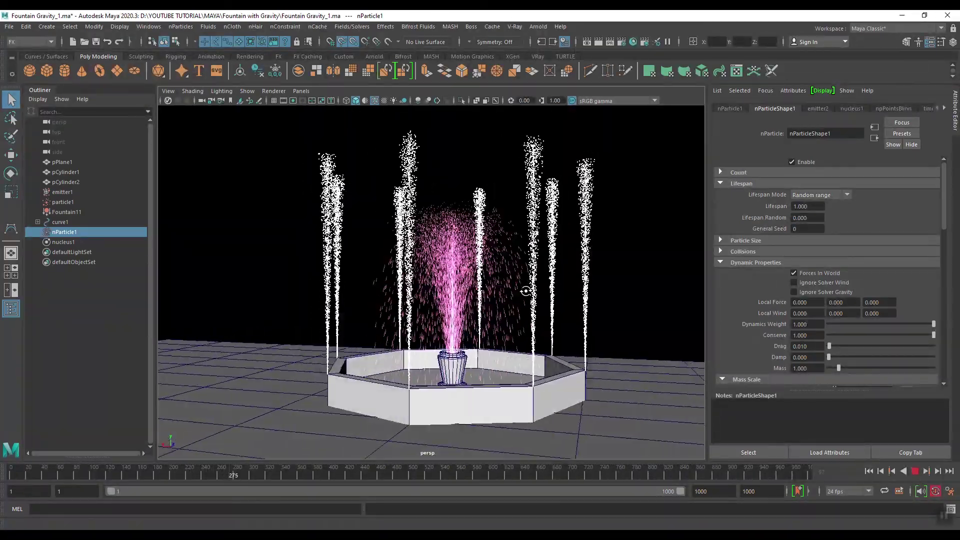
Step: Set the rim particles' lifespan to 3 and their lifespan random value to 1.5 while the simulation plays
{"action": "double_click", "coordinate": [817, 206]}
{"action": "type", "text": "3"}
{"action": "key", "text": "Return"}
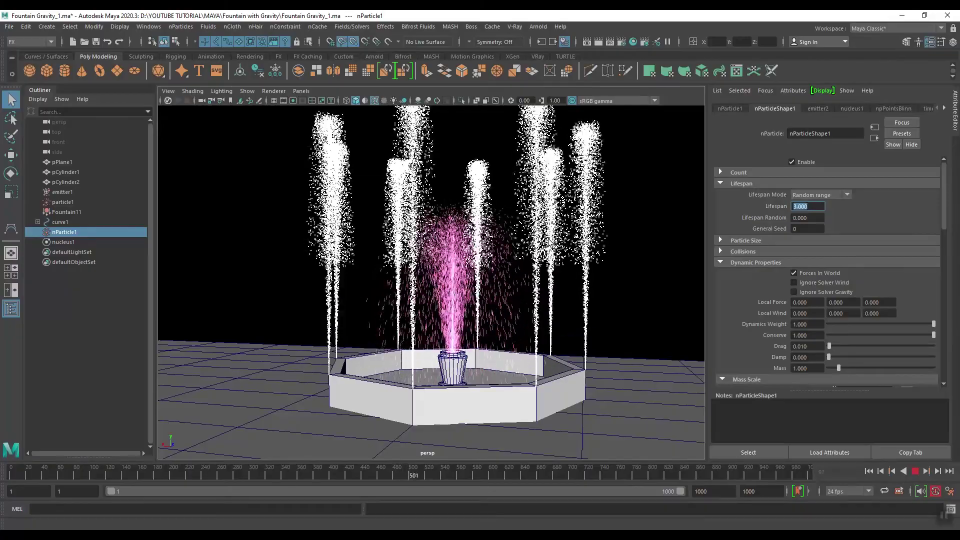
{"action": "middle_click_drag", "start_coordinate": [438, 280], "coordinate": [438, 310], "text": "alt"}
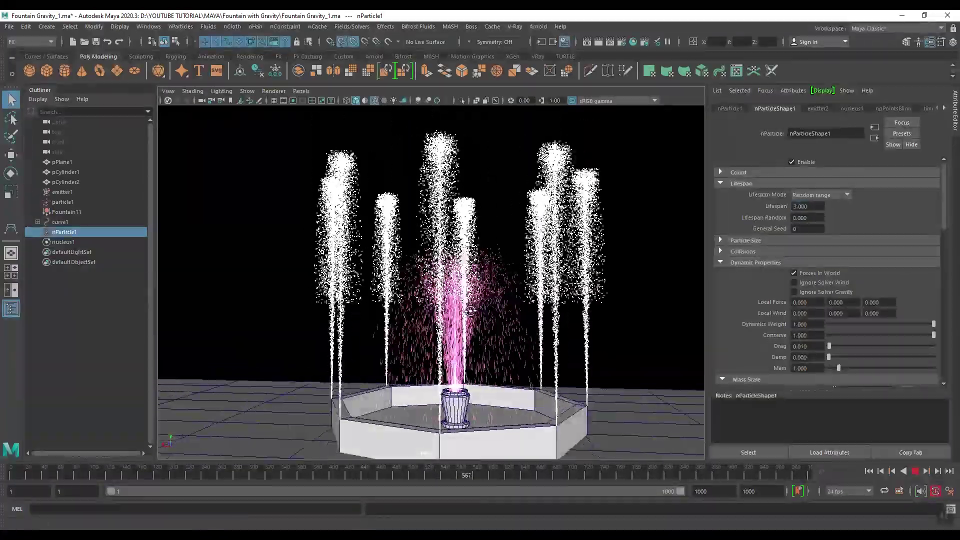
{"action": "left_click", "coordinate": [809, 219]}
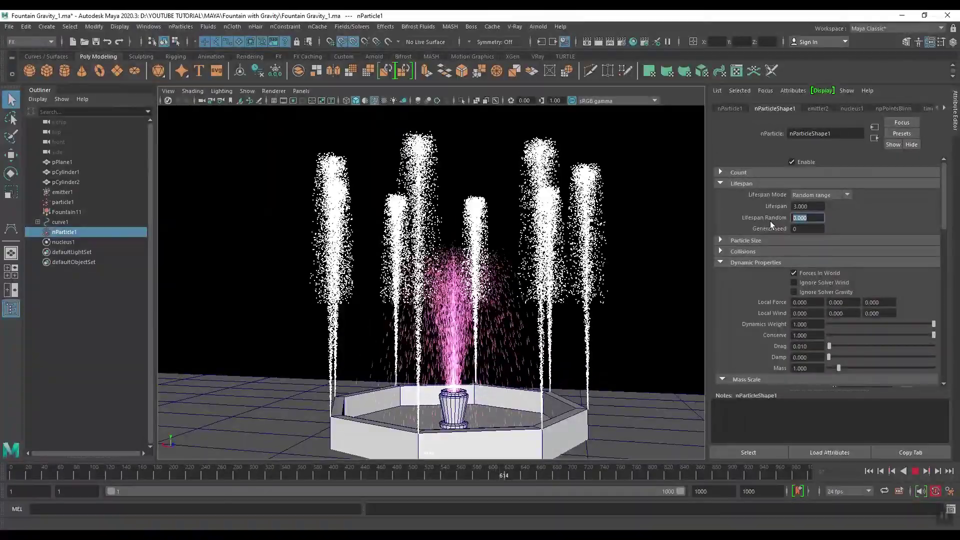
{"action": "type", "text": "1.5"}
{"action": "key", "text": "Return"}
{"action": "scroll", "coordinate": [593, 254], "scroll_direction": "down", "scroll_amount": 3}
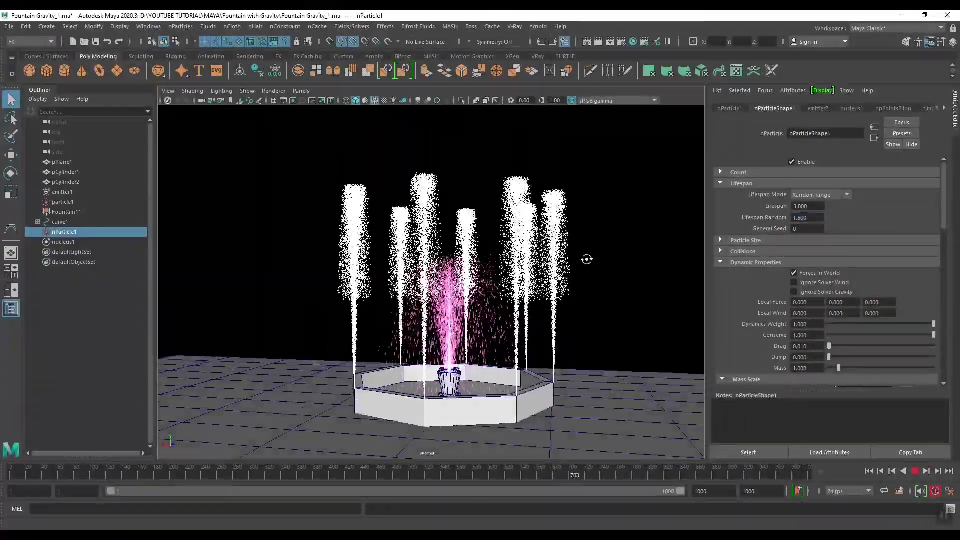
Step: Pause and resume playback, and examine how the rim jets fall around the basin
{"action": "left_click", "coordinate": [915, 471]}
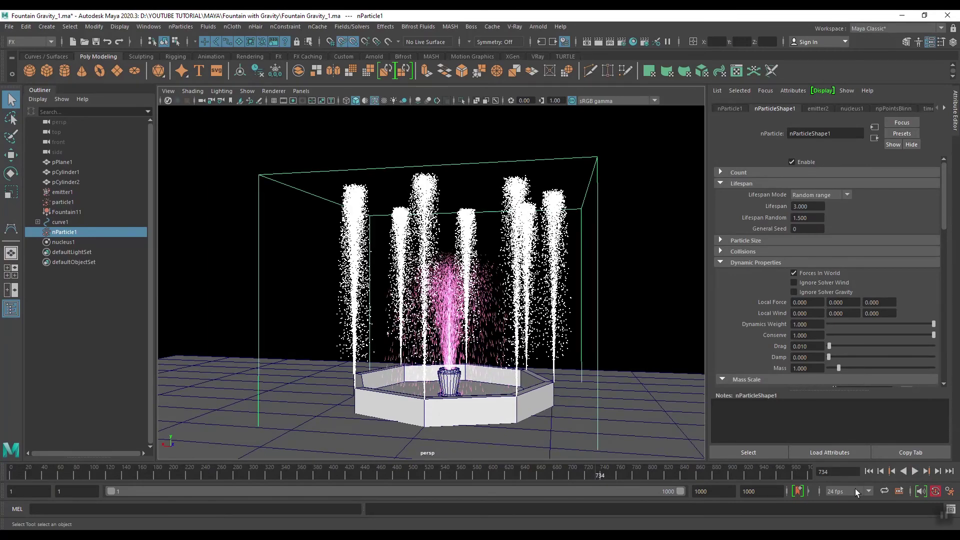
{"action": "left_click", "coordinate": [915, 471]}
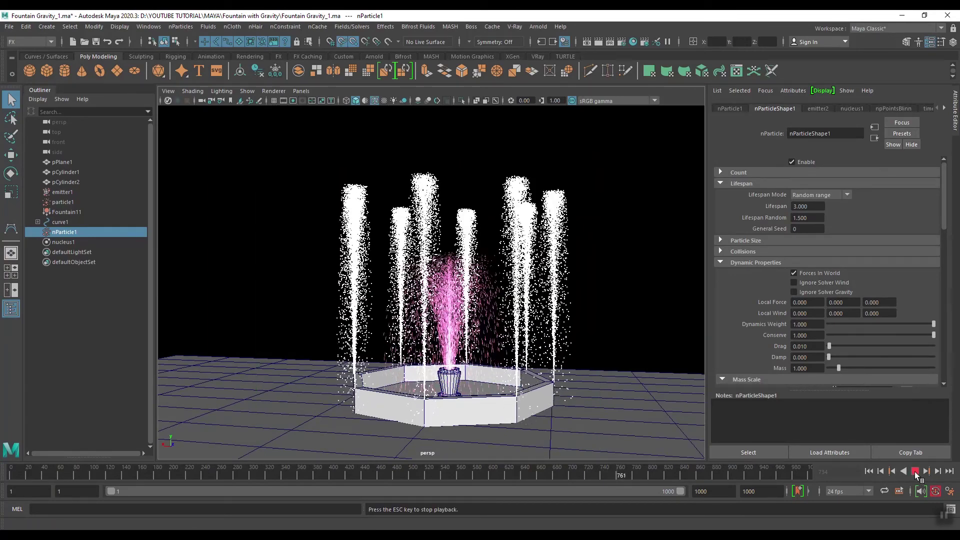
{"action": "mouse_move", "coordinate": [570, 367]}
{"action": "left_mouse_down", "text": "alt"}
{"action": "mouse_move", "coordinate": [574, 360]}
{"action": "mouse_move", "coordinate": [582, 374]}
{"action": "left_mouse_up", "text": "alt"}
{"action": "scroll", "coordinate": [582, 374], "scroll_direction": "up", "scroll_amount": 2}
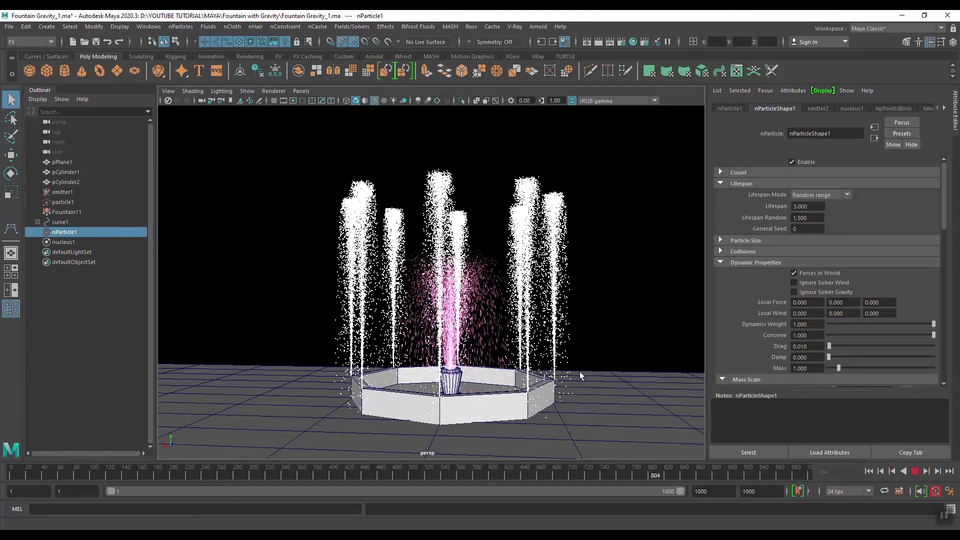
Step: Stop the simulation and set the particle render type of nParticleShape1 to Streak
{"action": "left_click", "coordinate": [888, 472]}
{"action": "left_click_drag", "start_coordinate": [700, 375], "coordinate": [600, 242], "text": "alt"}
{"action": "left_click_drag", "start_coordinate": [586, 161], "coordinate": [575, 163]}
{"action": "left_click", "coordinate": [549, 202]}
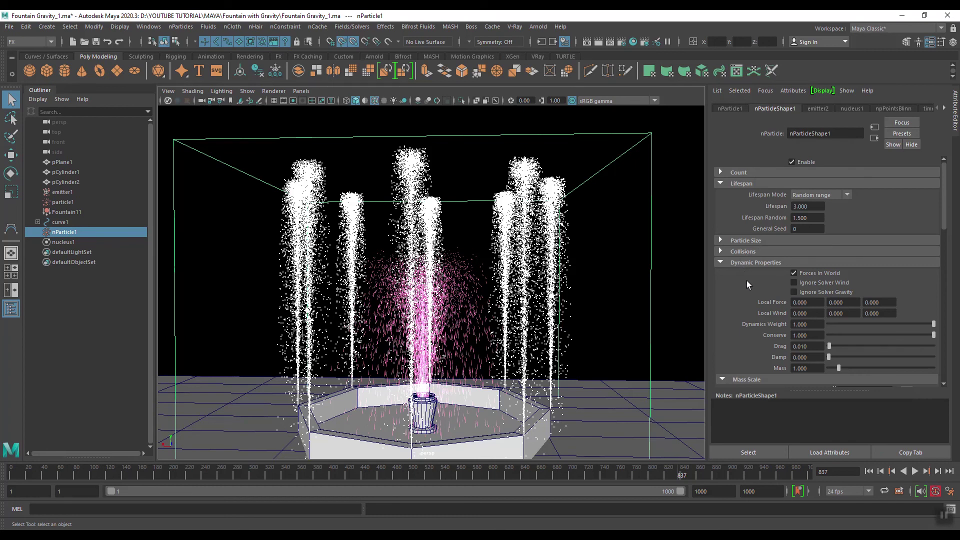
{"action": "scroll", "coordinate": [746, 280], "scroll_direction": "down", "scroll_amount": 10}
{"action": "scroll", "coordinate": [746, 280], "scroll_direction": "down", "scroll_amount": 10}
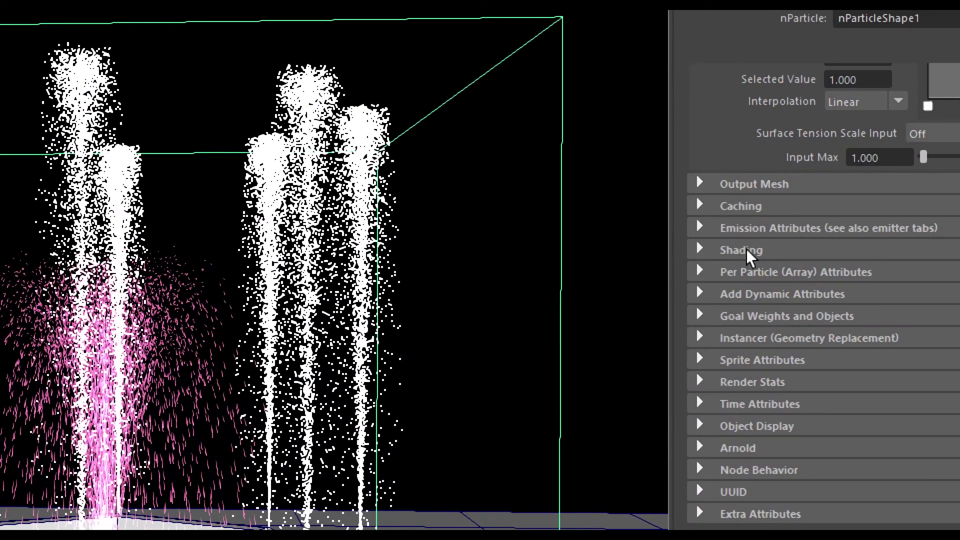
{"action": "left_click", "coordinate": [746, 250]}
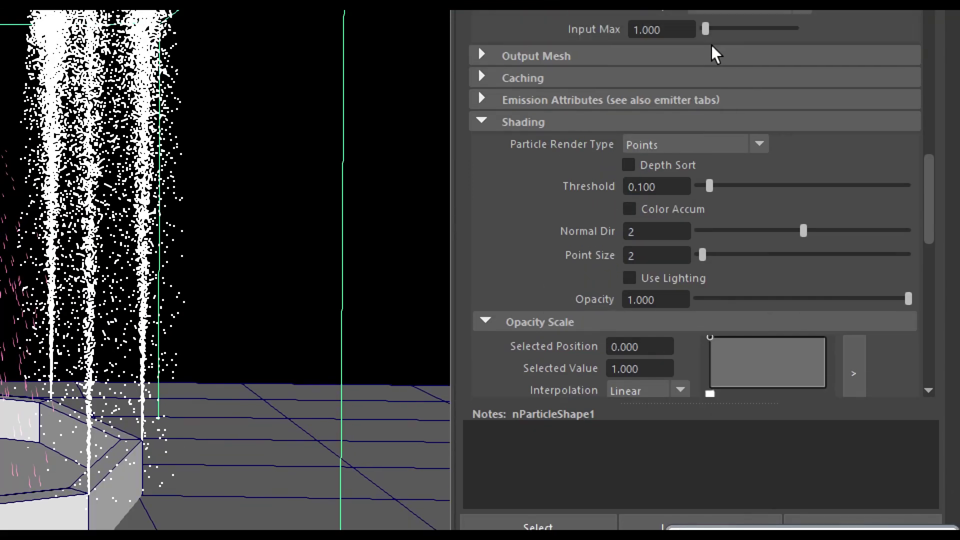
{"action": "left_click", "coordinate": [733, 145]}
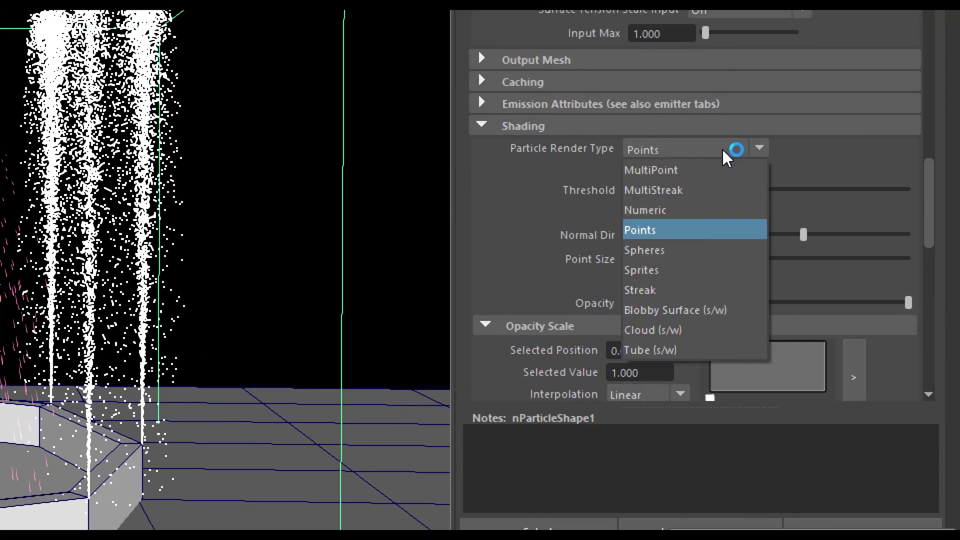
{"action": "left_click", "coordinate": [663, 290]}
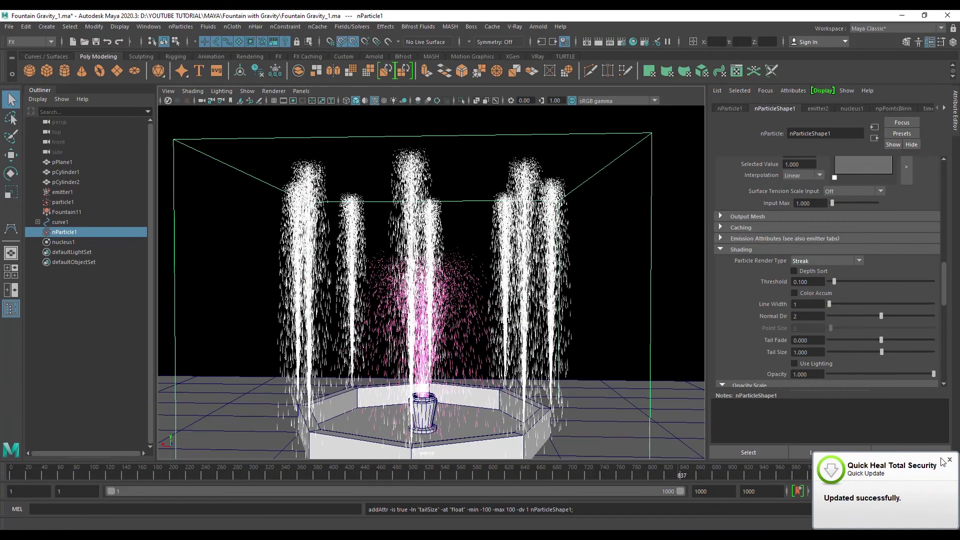
Step: Preview the streak particles in a short playback and enable Color Accum in their shading settings
{"action": "left_click", "coordinate": [949, 459]}
{"action": "left_click", "coordinate": [915, 471]}
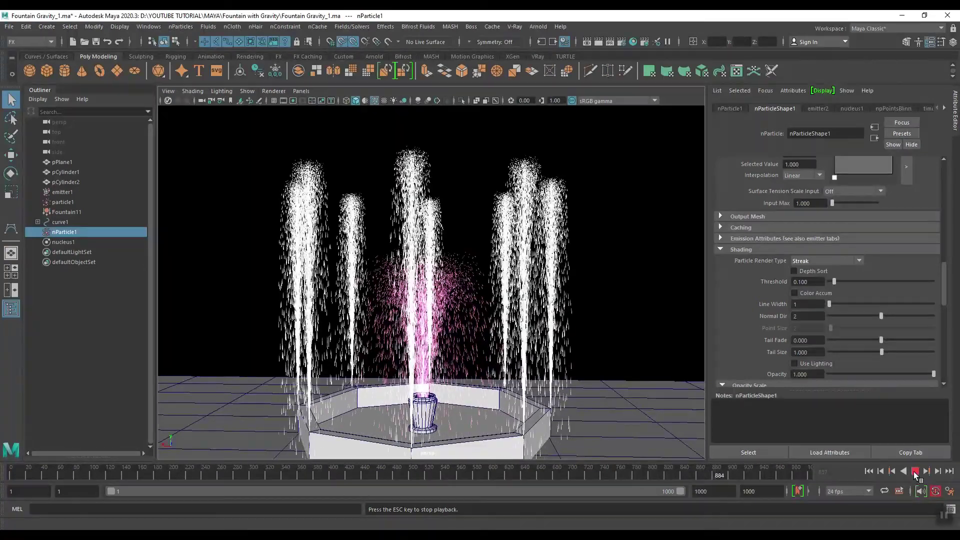
{"action": "left_click", "coordinate": [913, 472]}
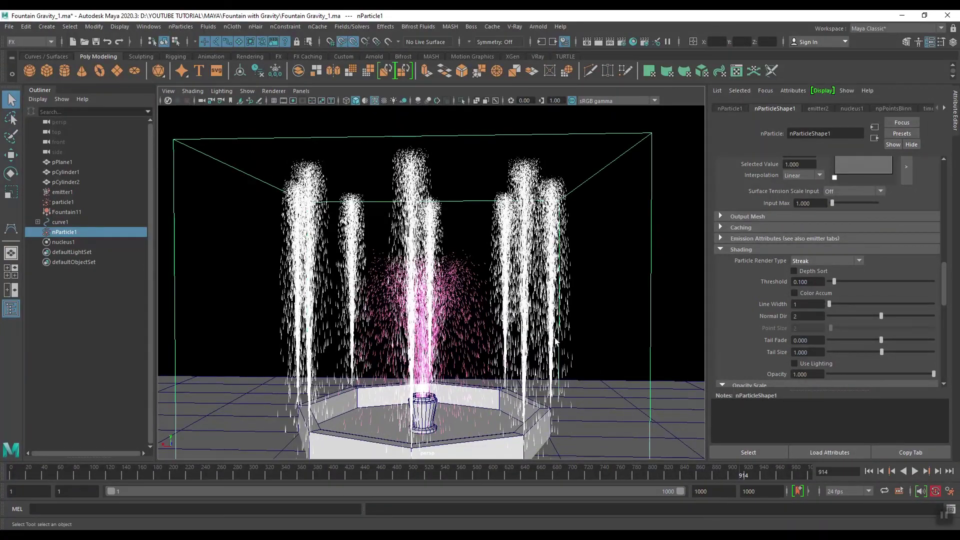
{"action": "scroll", "coordinate": [569, 328], "scroll_direction": "up", "scroll_amount": 2}
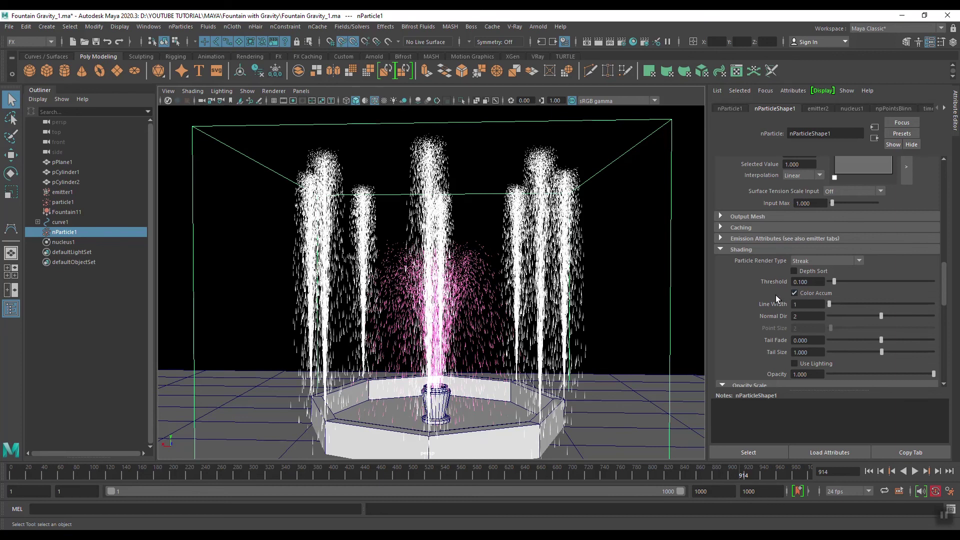
{"action": "scroll", "coordinate": [769, 295], "scroll_direction": "down", "scroll_amount": 2}
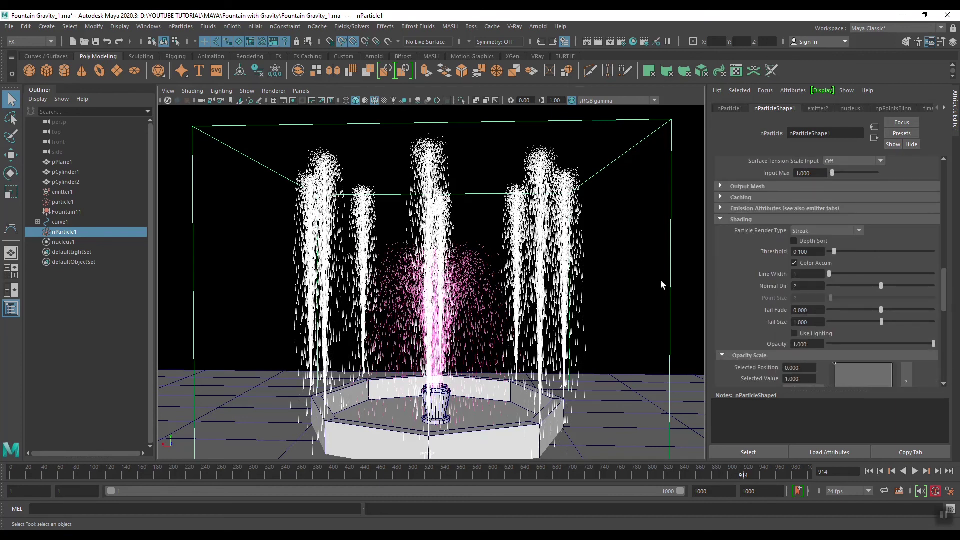
Step: Set the color at position 0 of the rim particles' color ramp to pure green
{"action": "scroll", "coordinate": [764, 290], "scroll_direction": "down", "scroll_amount": 5}
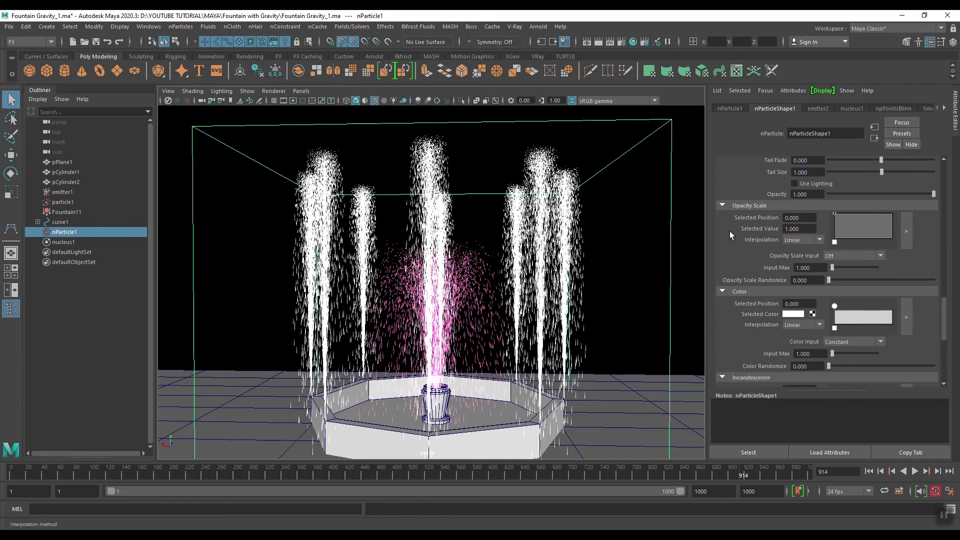
{"action": "left_click", "coordinate": [723, 205]}
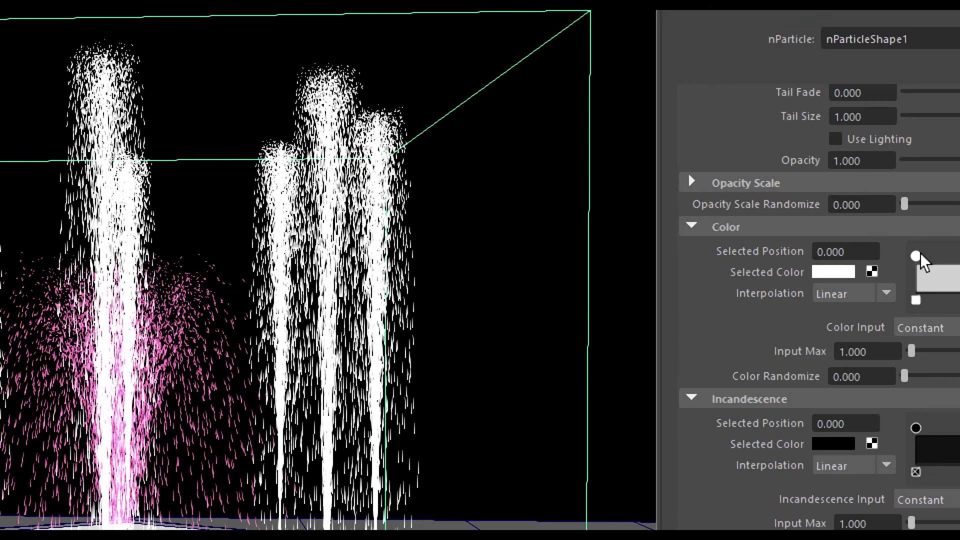
{"action": "left_click", "coordinate": [828, 275]}
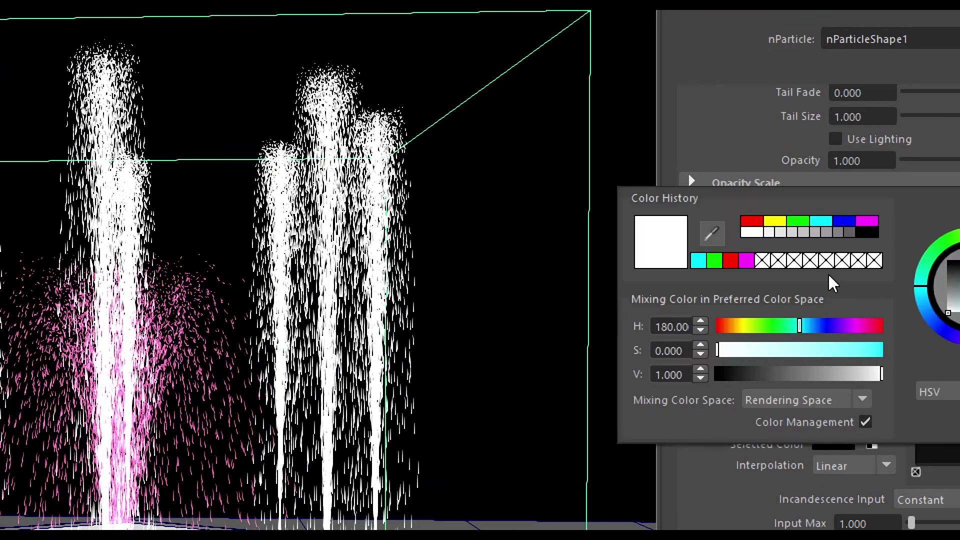
{"action": "left_click", "coordinate": [798, 220]}
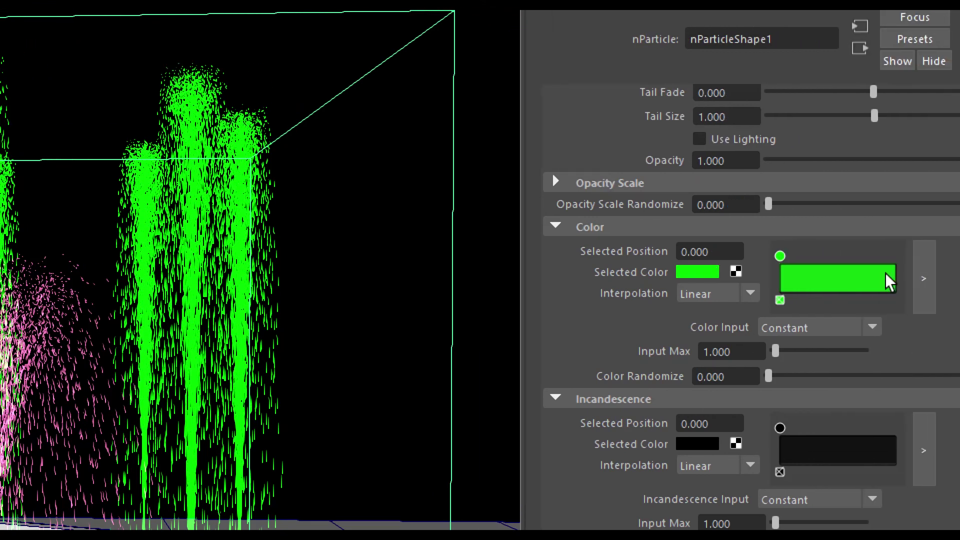
Step: Add a second color at position 1.000 of the rim particles' color ramp and make it cyan
{"action": "left_click_drag", "start_coordinate": [890, 282], "coordinate": [900, 275]}
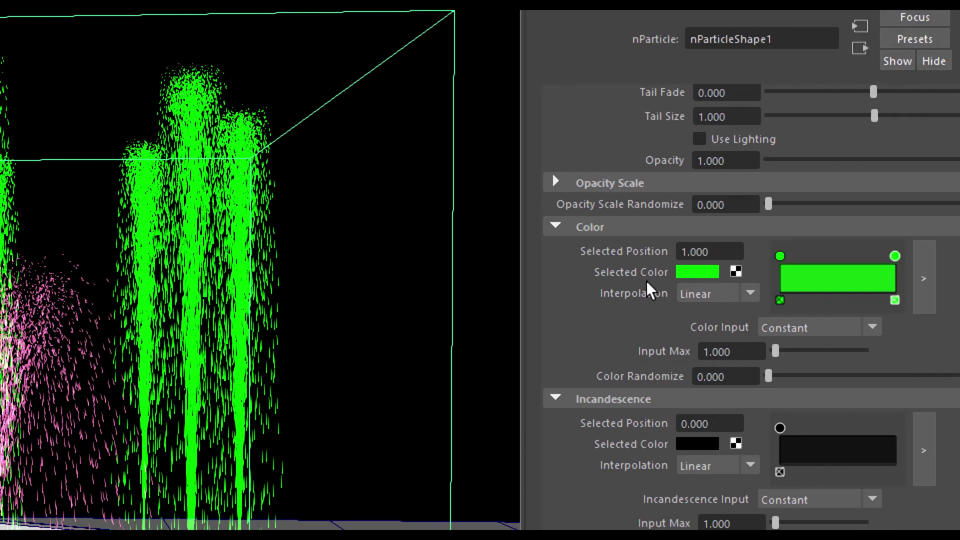
{"action": "left_click", "coordinate": [682, 272]}
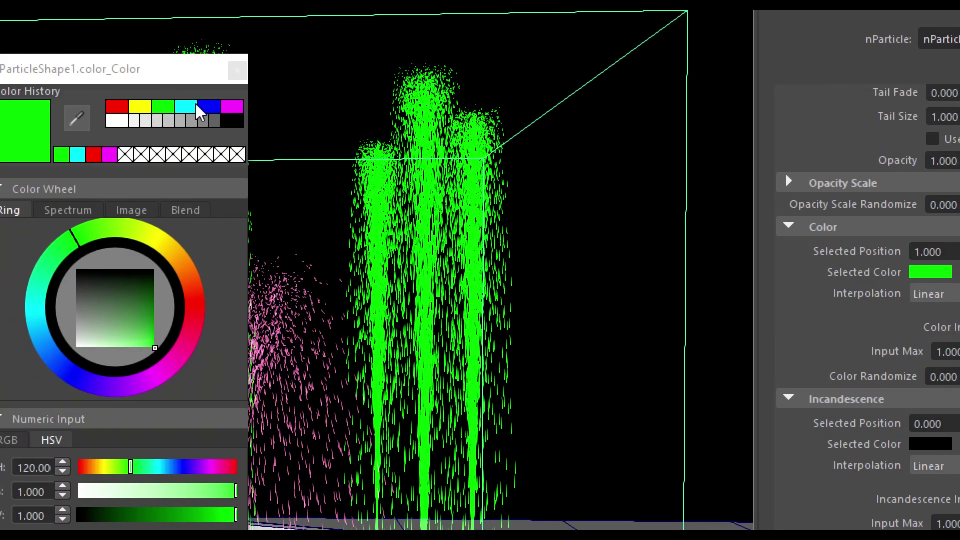
{"action": "left_click", "coordinate": [186, 107]}
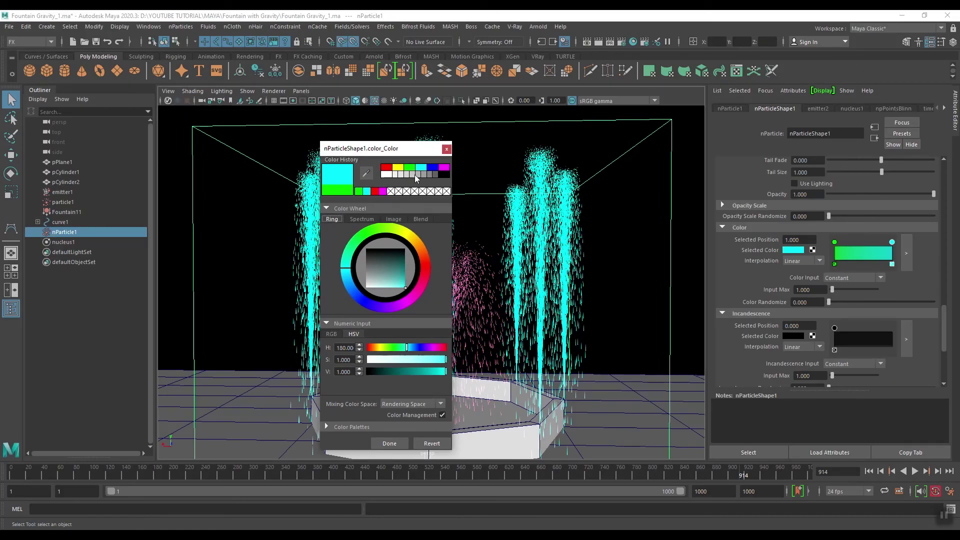
{"action": "left_click", "coordinate": [446, 150]}
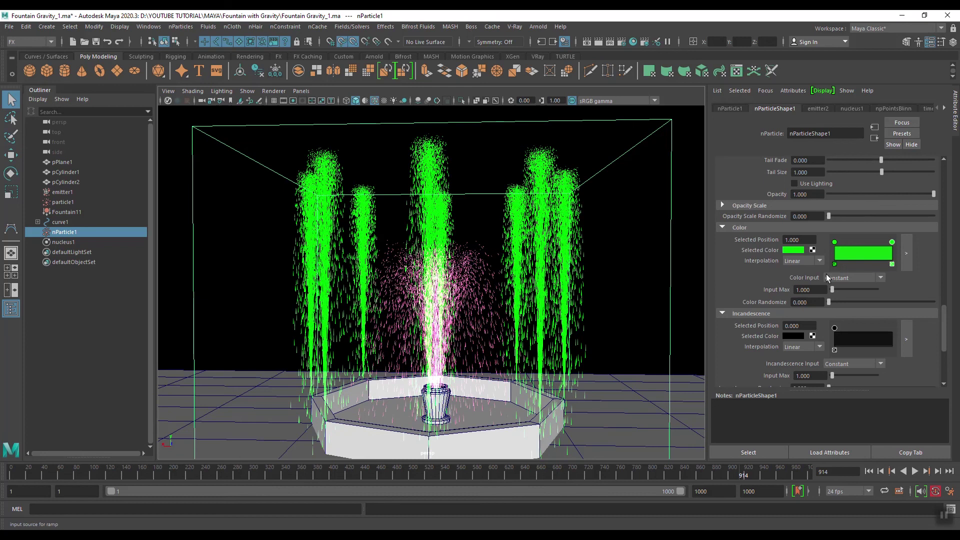
{"action": "left_click", "coordinate": [797, 251]}
{"action": "left_click", "coordinate": [794, 222]}
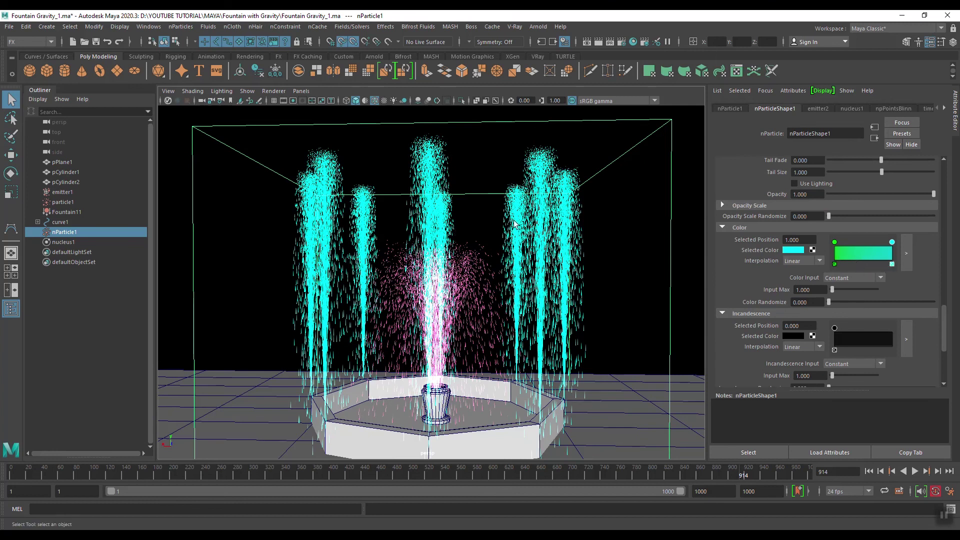
Step: Set the rim particles' color input to Speed, with an input max of 21.910 and a color randomize of 0.784
{"action": "mouse_move", "coordinate": [545, 304]}
{"action": "left_mouse_down", "text": "alt"}
{"action": "mouse_move", "coordinate": [550, 290]}
{"action": "mouse_move", "coordinate": [596, 290]}
{"action": "mouse_move", "coordinate": [557, 298]}
{"action": "left_mouse_up", "text": "alt"}
{"action": "right_click_drag", "start_coordinate": [575, 315], "coordinate": [610, 312], "text": "alt"}
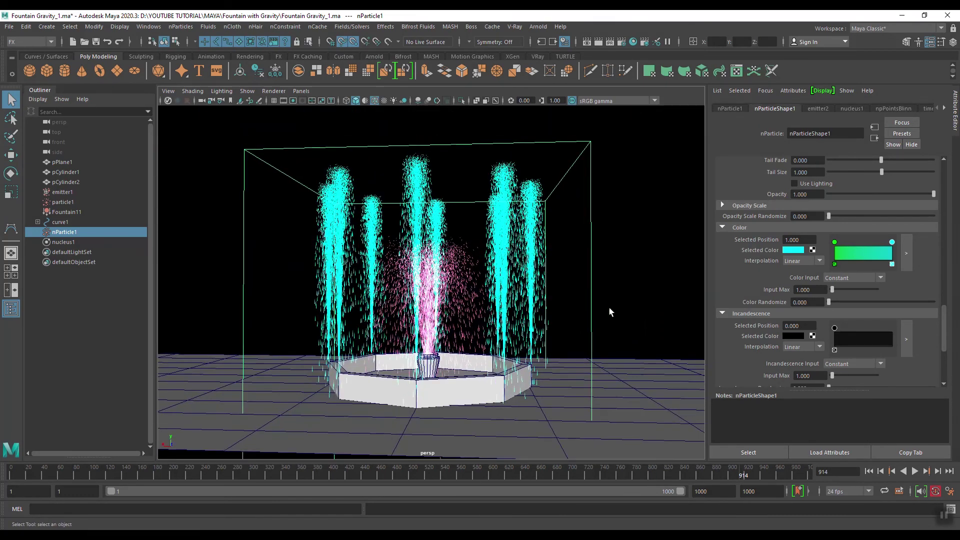
{"action": "left_click", "coordinate": [851, 279]}
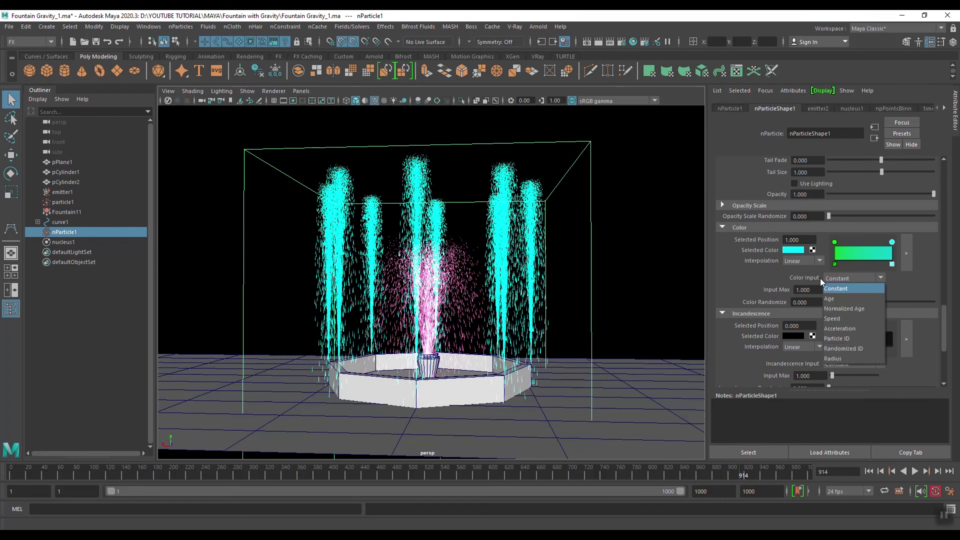
{"action": "left_click", "coordinate": [836, 319]}
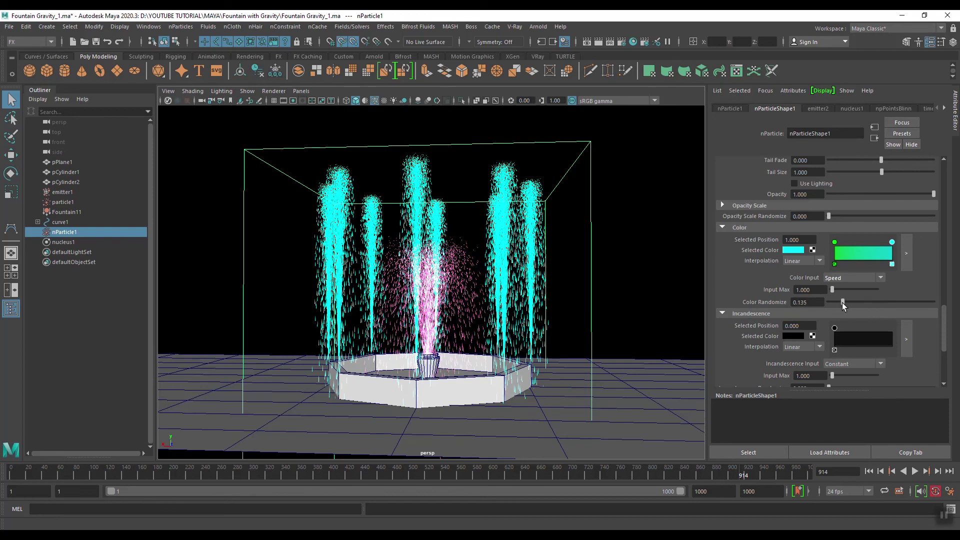
{"action": "left_click_drag", "start_coordinate": [900, 302], "coordinate": [930, 302]}
Step: Play the simulation, pause it at frame 128 and inspect the colored rim jets from several angles
{"action": "left_click", "coordinate": [914, 471]}
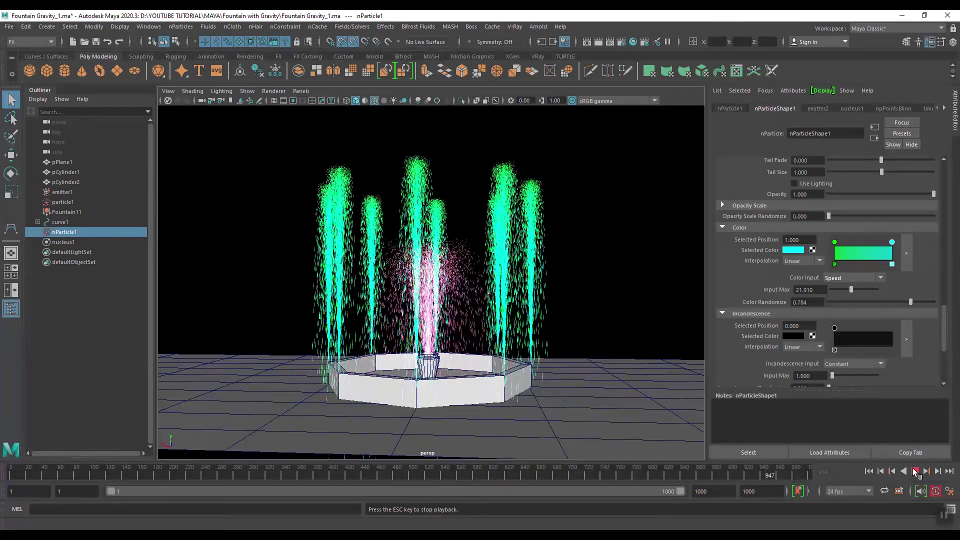
{"action": "left_click_drag", "start_coordinate": [548, 370], "coordinate": [537, 347], "text": "alt"}
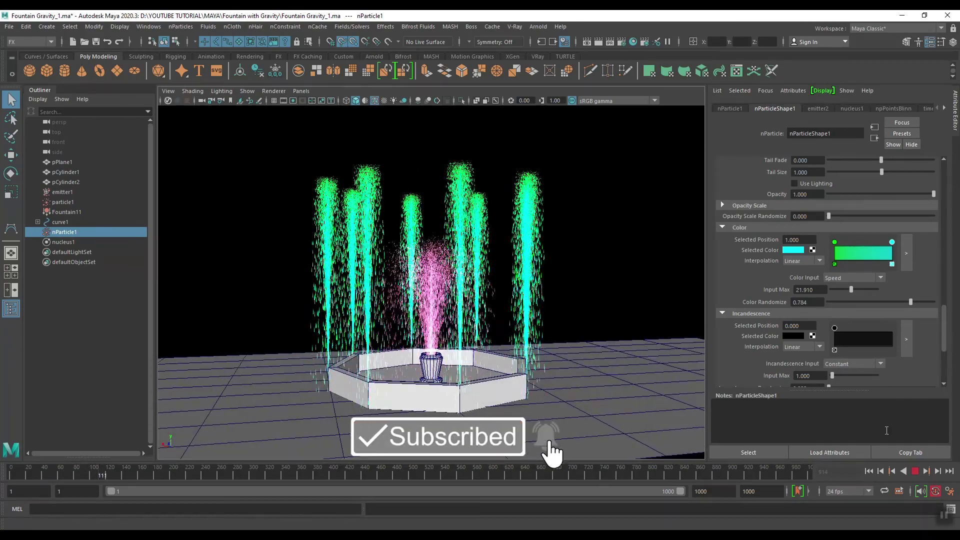
{"action": "left_click", "coordinate": [915, 471]}
{"action": "left_click_drag", "start_coordinate": [505, 320], "coordinate": [548, 214], "text": "alt"}
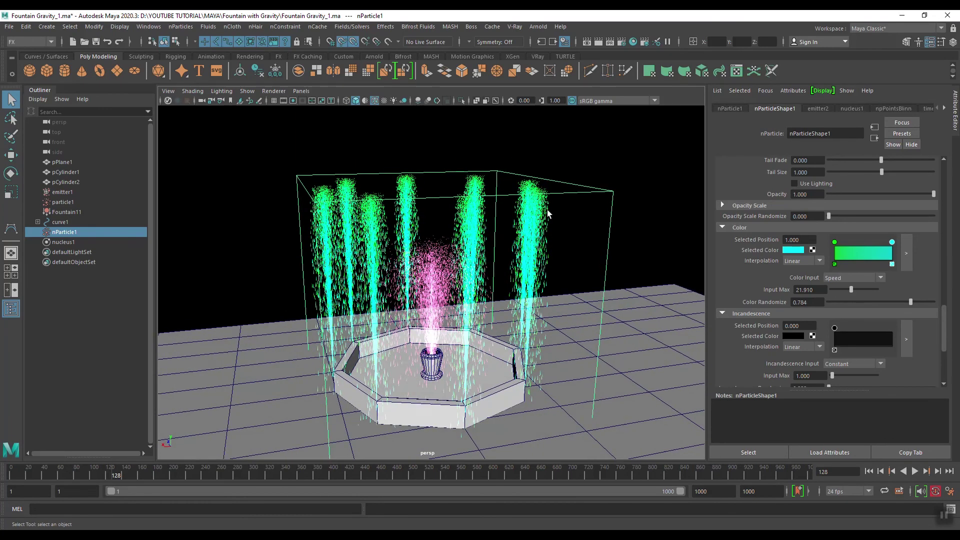
{"action": "left_click_drag", "start_coordinate": [533, 278], "coordinate": [462, 299], "text": "alt"}
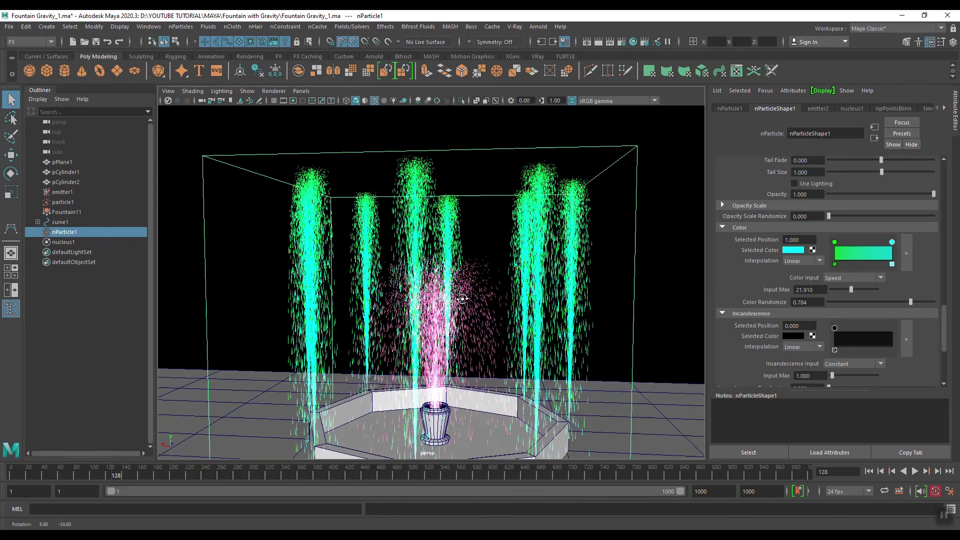
{"action": "right_click_drag", "start_coordinate": [433, 324], "coordinate": [426, 383], "text": "alt"}
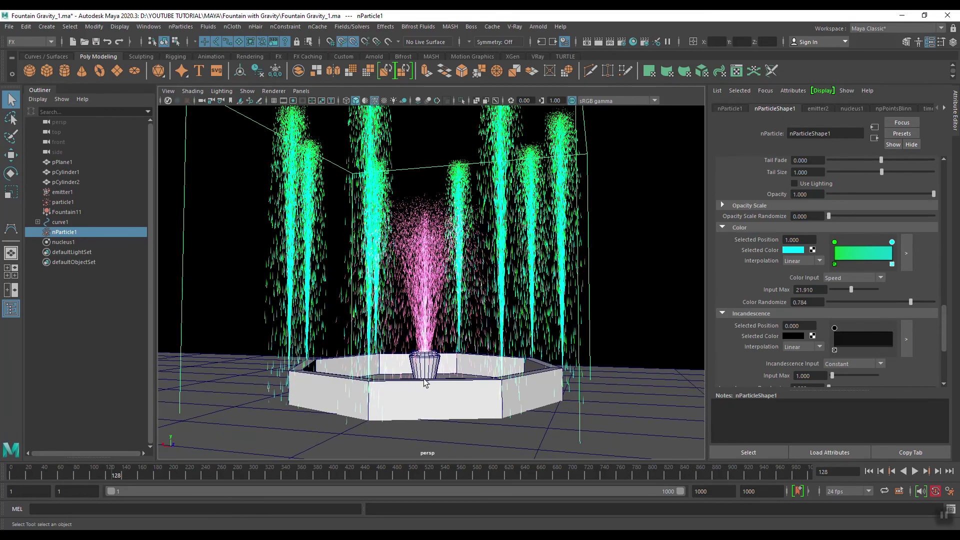
{"action": "left_click_drag", "start_coordinate": [416, 356], "coordinate": [430, 368], "text": "alt"}
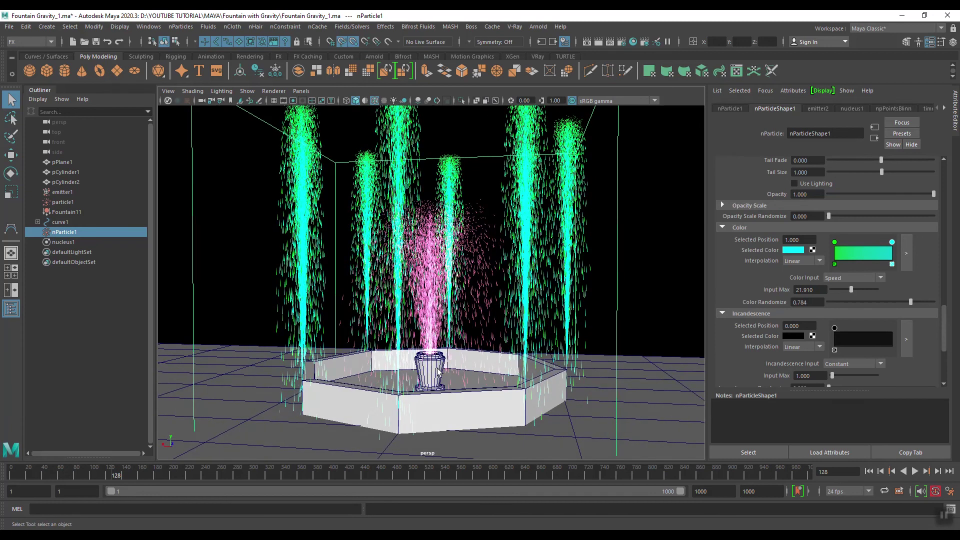
{"action": "middle_click_drag", "start_coordinate": [438, 371], "coordinate": [448, 331], "text": "alt"}
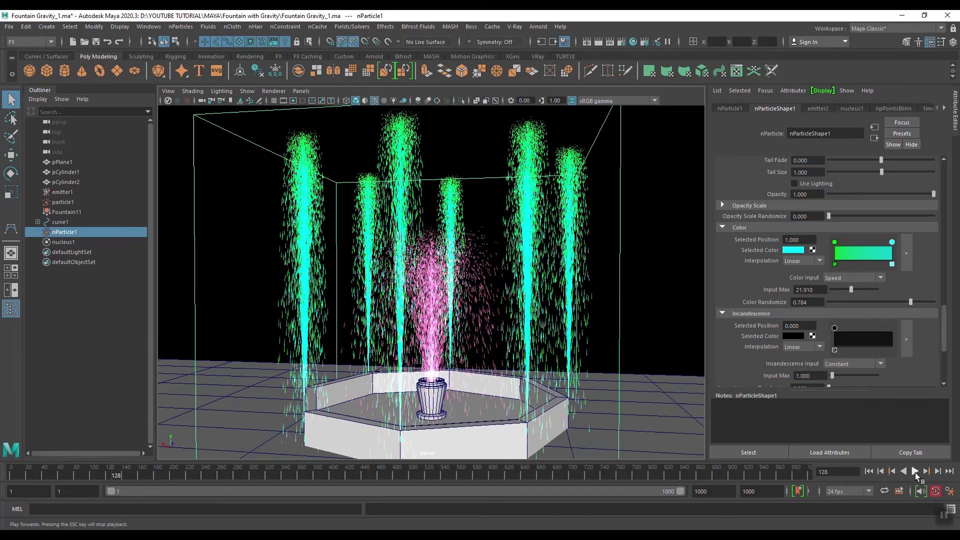
{"action": "left_click", "coordinate": [642, 234]}
{"action": "left_click_drag", "start_coordinate": [544, 231], "coordinate": [555, 241]}
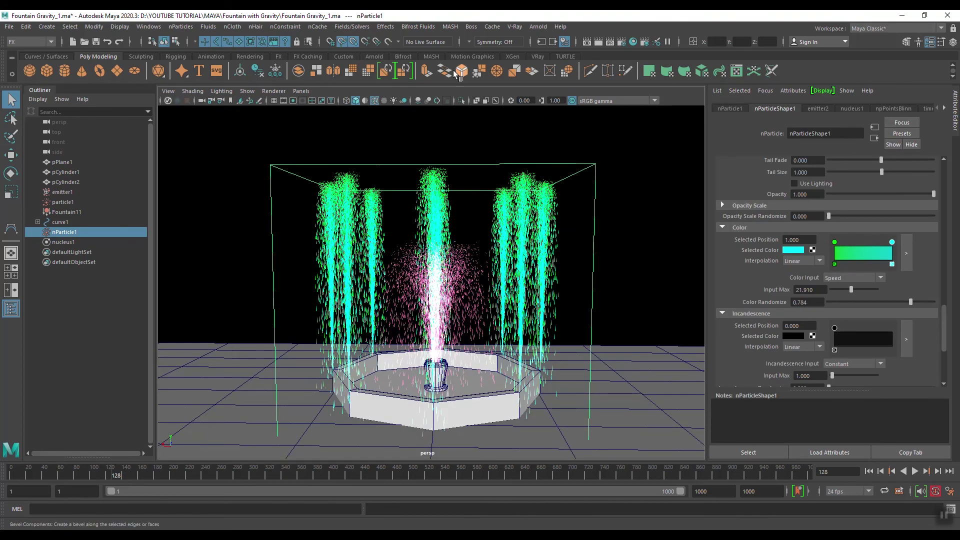
Step: Create a Newton field for nParticle1 with magnitude 5, attenuation 1 and min distance 0.2
{"action": "left_click", "coordinate": [352, 27]}
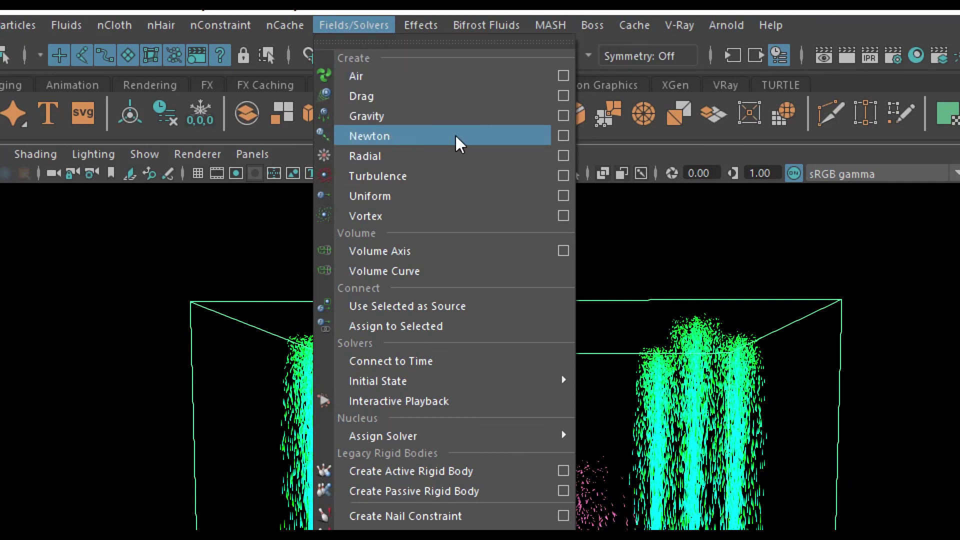
{"action": "left_click", "coordinate": [564, 136]}
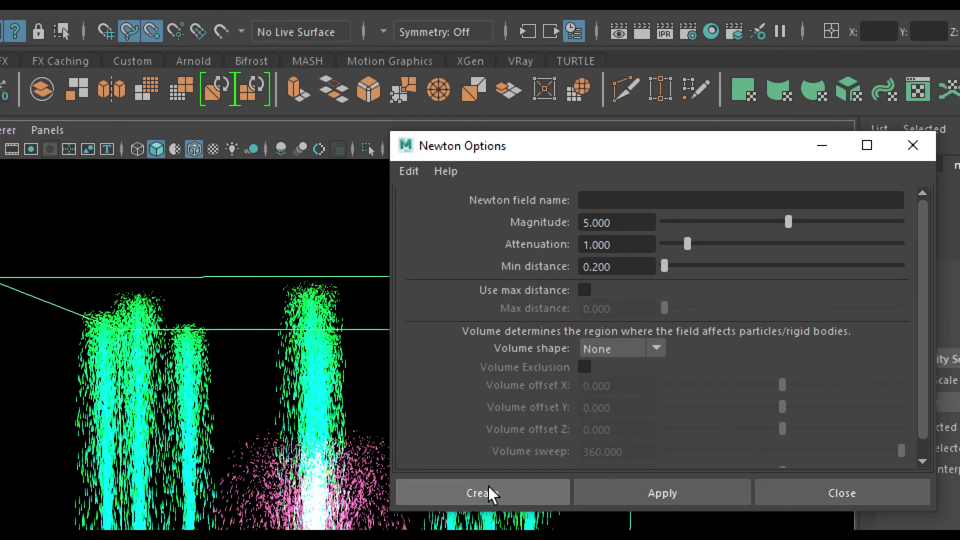
{"action": "left_click", "coordinate": [490, 517]}
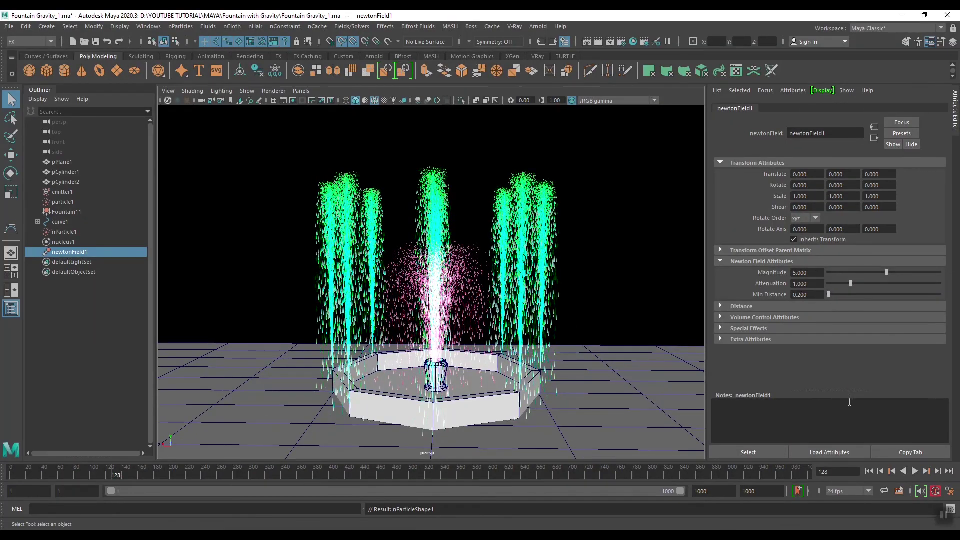
Step: Rewind and play the simulation to examine the Newton field's effect on the rim jets, and stop playback
{"action": "left_click", "coordinate": [869, 472]}
{"action": "left_click", "coordinate": [915, 472]}
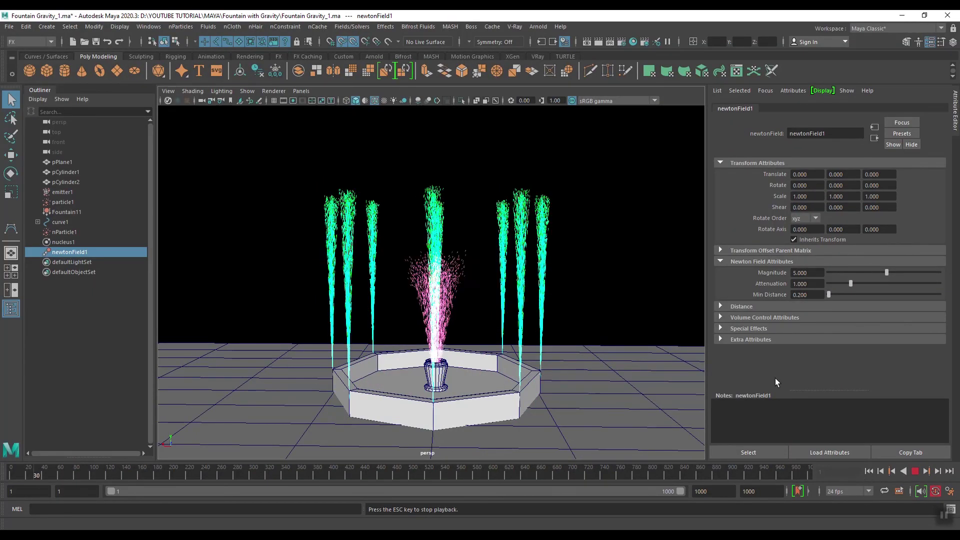
{"action": "mouse_move", "coordinate": [586, 306]}
{"action": "left_mouse_down", "text": "alt"}
{"action": "mouse_move", "coordinate": [533, 311]}
{"action": "mouse_move", "coordinate": [570, 302]}
{"action": "mouse_move", "coordinate": [546, 308]}
{"action": "mouse_move", "coordinate": [568, 320]}
{"action": "mouse_move", "coordinate": [575, 309]}
{"action": "left_mouse_up", "text": "alt"}
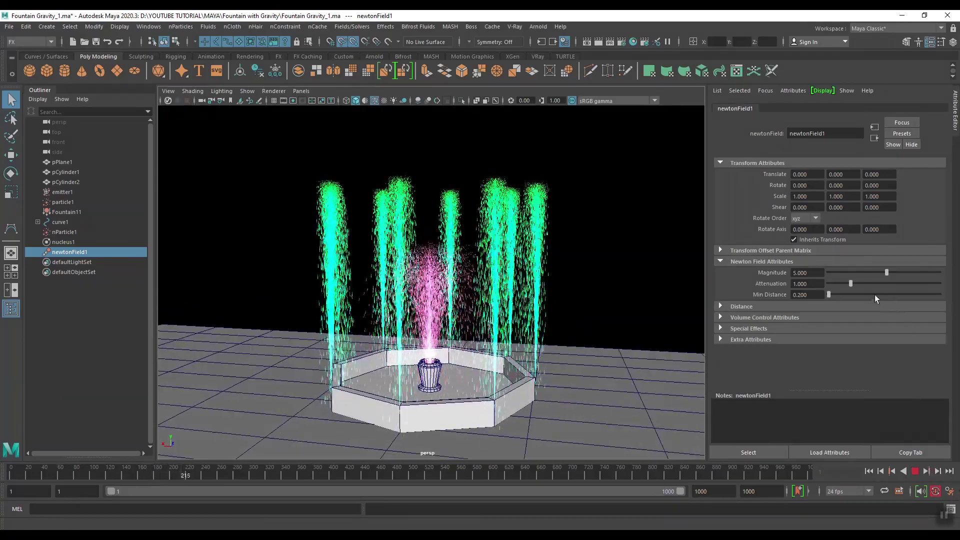
{"action": "left_click", "coordinate": [915, 471]}
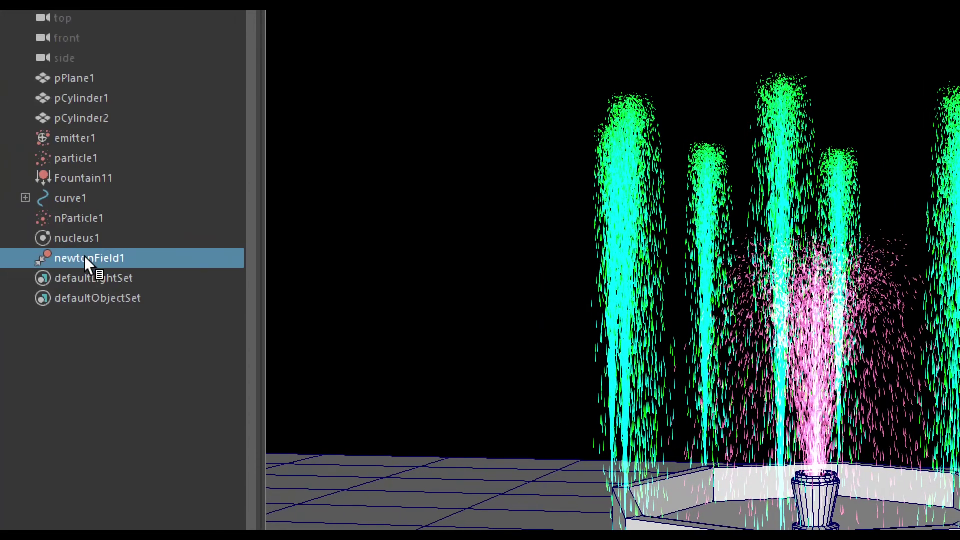
Step: Bring up the Newton field's attributes and play the simulation from the first frame
{"action": "left_click", "coordinate": [80, 238]}
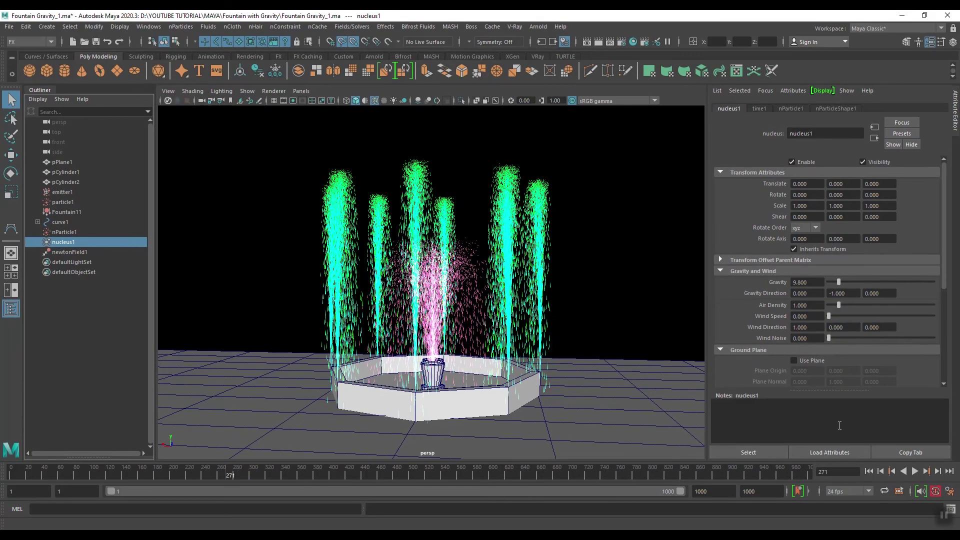
{"action": "left_click", "coordinate": [74, 252]}
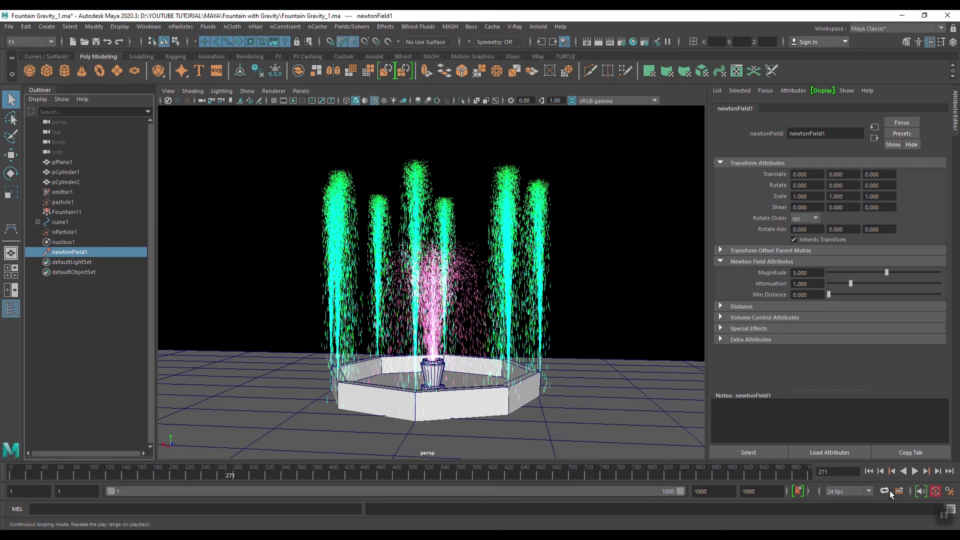
{"action": "left_click", "coordinate": [874, 470]}
{"action": "left_click", "coordinate": [912, 470]}
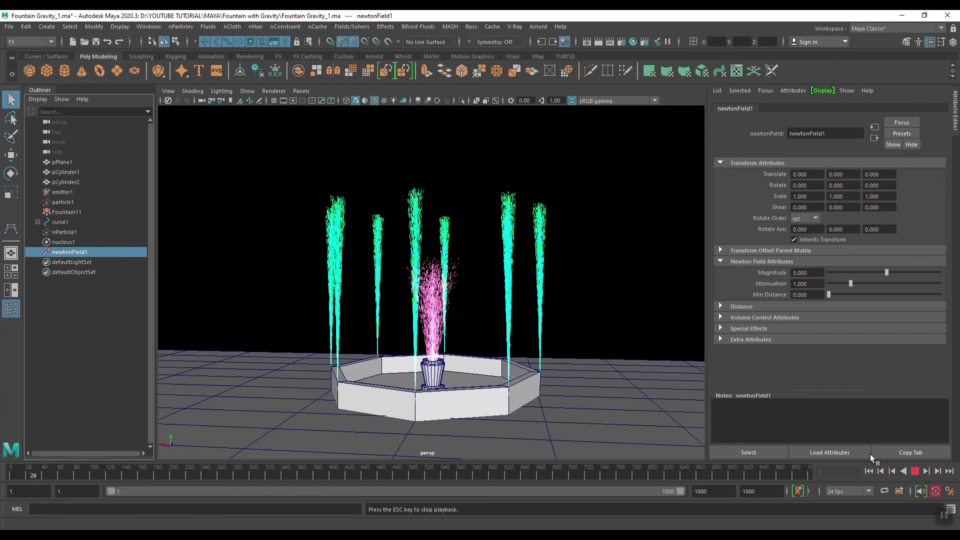
{"action": "left_click_drag", "start_coordinate": [652, 293], "coordinate": [628, 282], "text": "alt"}
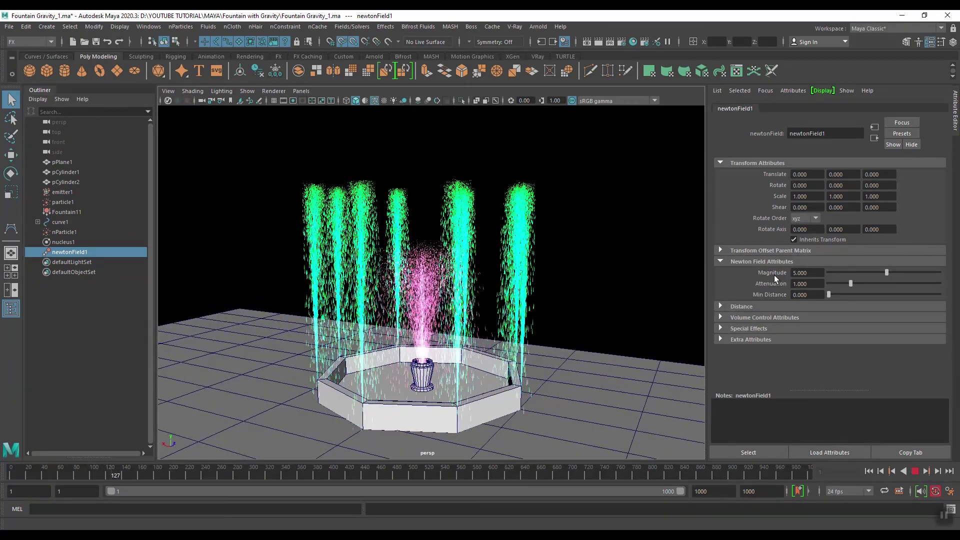
Step: Raise the Newton field's magnitude to 48.182, and further to 80.909, while examining the bending rim jets during playback
{"action": "left_click_drag", "start_coordinate": [888, 271], "coordinate": [909, 274]}
{"action": "mouse_move", "coordinate": [531, 263]}
{"action": "left_mouse_down", "text": "alt"}
{"action": "mouse_move", "coordinate": [557, 260]}
{"action": "mouse_move", "coordinate": [538, 266]}
{"action": "left_mouse_up", "text": "alt"}
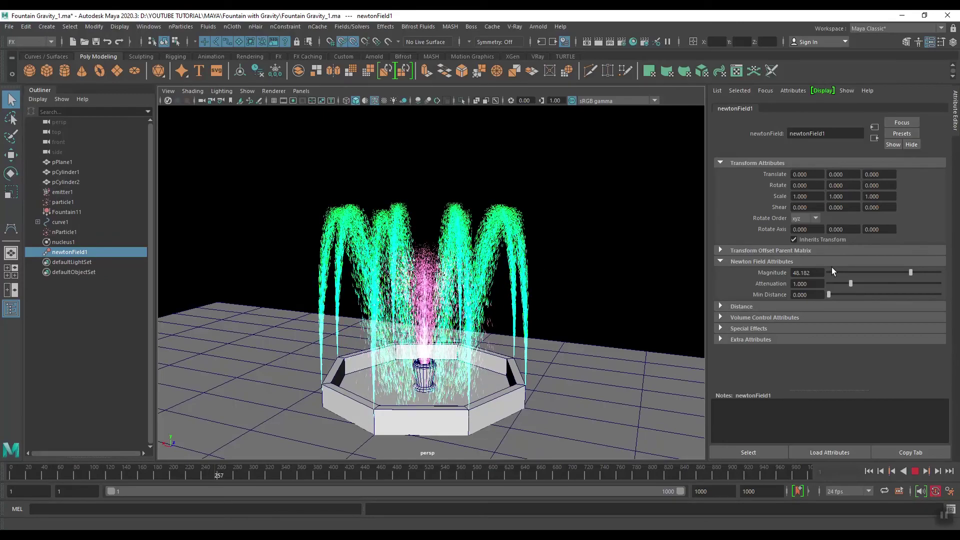
{"action": "left_click_drag", "start_coordinate": [911, 272], "coordinate": [927, 272]}
{"action": "left_click_drag", "start_coordinate": [490, 293], "coordinate": [530, 293], "text": "alt"}
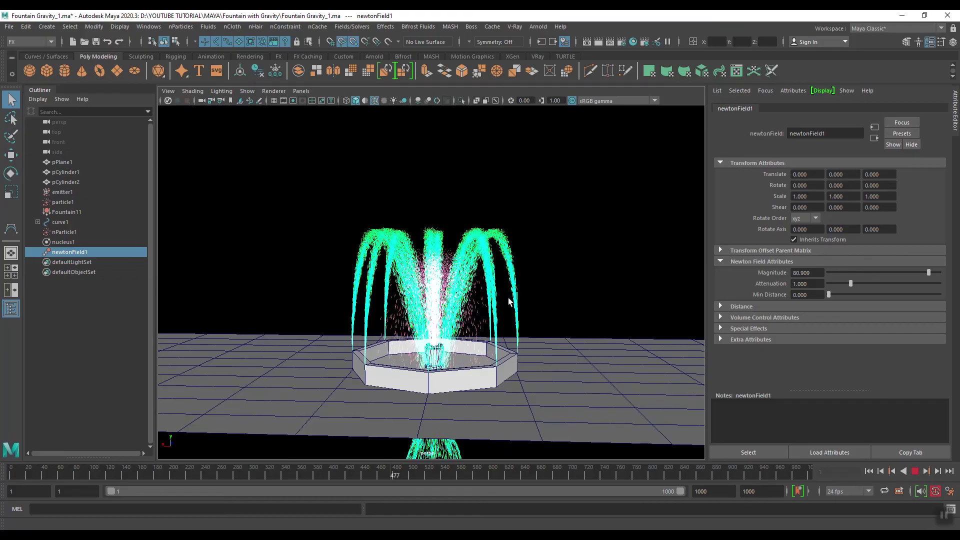
{"action": "scroll", "coordinate": [507, 301], "scroll_direction": "up", "scroll_amount": 3}
Step: Try a Newton field attenuation of 1.341 and 1.182, with the magnitude lowered to 73.636
{"action": "left_click_drag", "start_coordinate": [849, 284], "coordinate": [857, 285]}
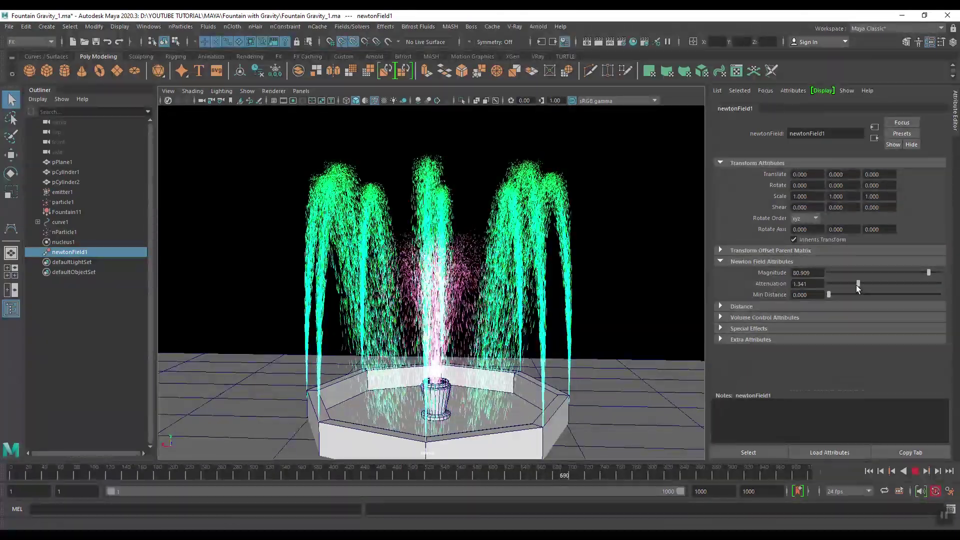
{"action": "left_click_drag", "start_coordinate": [856, 284], "coordinate": [854, 284]}
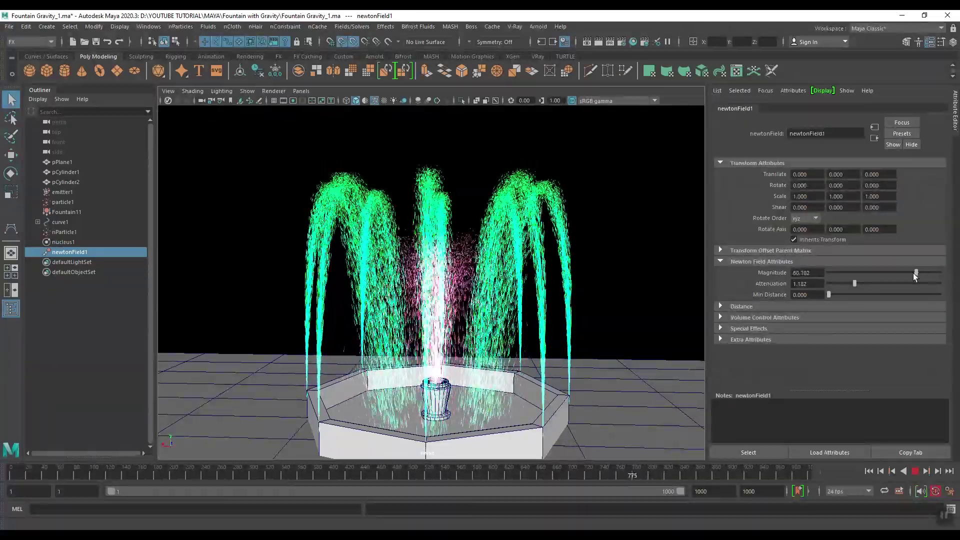
{"action": "left_click_drag", "start_coordinate": [907, 276], "coordinate": [923, 272]}
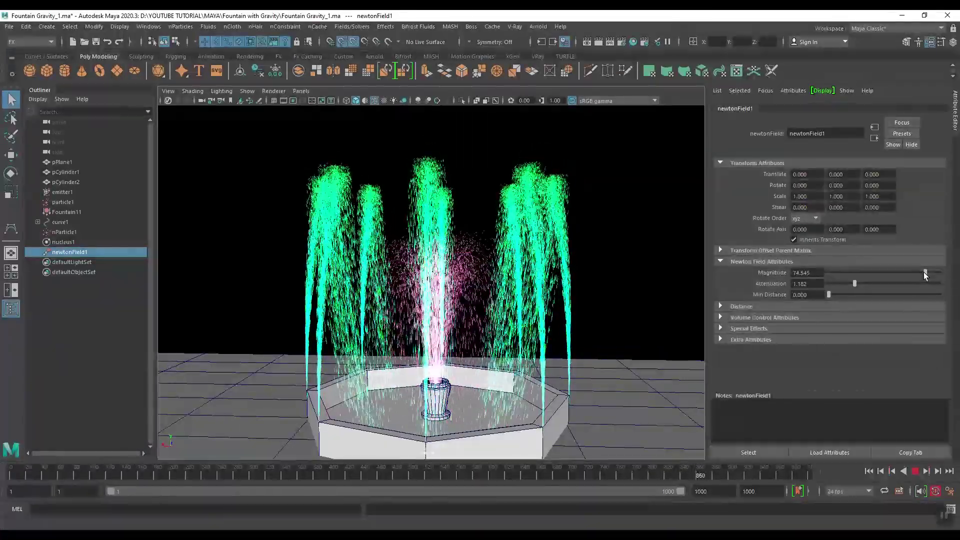
Step: Reset the Newton field's attenuation to 1 and lower its magnitude to 35.455
{"action": "double_click", "coordinate": [806, 283]}
{"action": "type", "text": "1"}
{"action": "key", "text": "Return"}
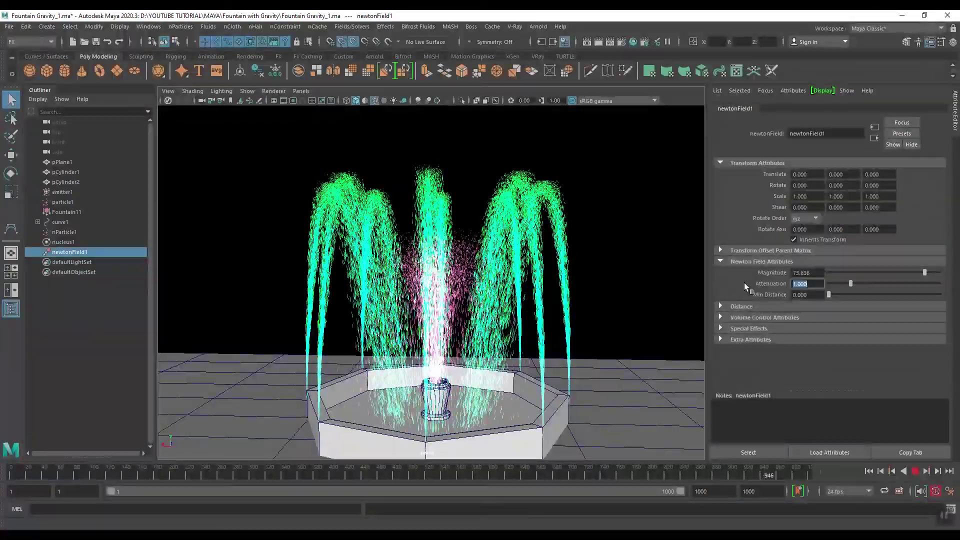
{"action": "left_click_drag", "start_coordinate": [922, 270], "coordinate": [902, 272]}
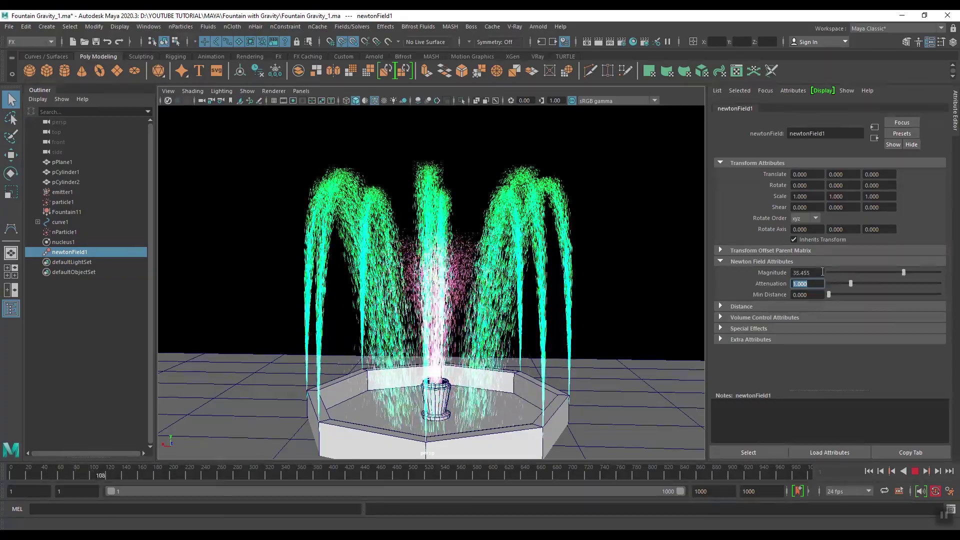
Step: Set the Newton field's magnitude to 50 and its attenuation to 0.8, and check the arcing jets
{"action": "key", "text": "BackSpace"}
{"action": "key", "text": "BackSpace"}
{"action": "key", "text": "BackSpace"}
{"action": "key", "text": "BackSpace"}
{"action": "key", "text": "BackSpace"}
{"action": "key", "text": "BackSpace"}
{"action": "type", "text": "50"}
{"action": "key", "text": "Return"}
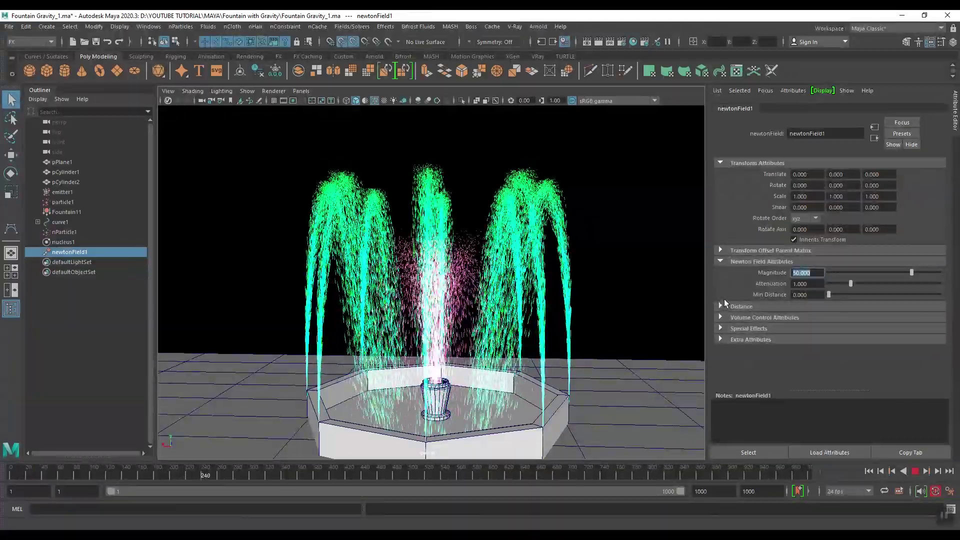
{"action": "left_click", "coordinate": [820, 284]}
{"action": "type", "text": "0.8"}
{"action": "key", "text": "Return"}
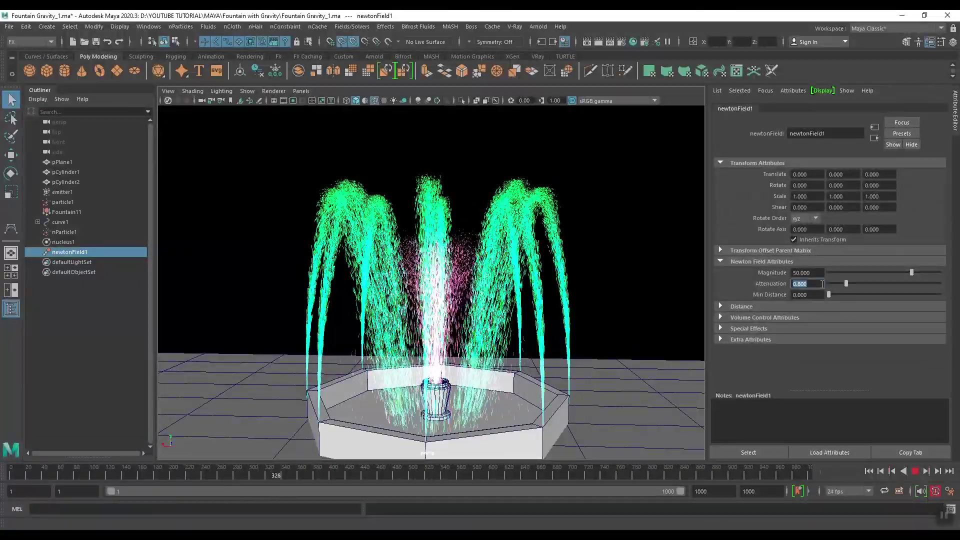
{"action": "left_click_drag", "start_coordinate": [569, 327], "coordinate": [483, 307], "text": "alt"}
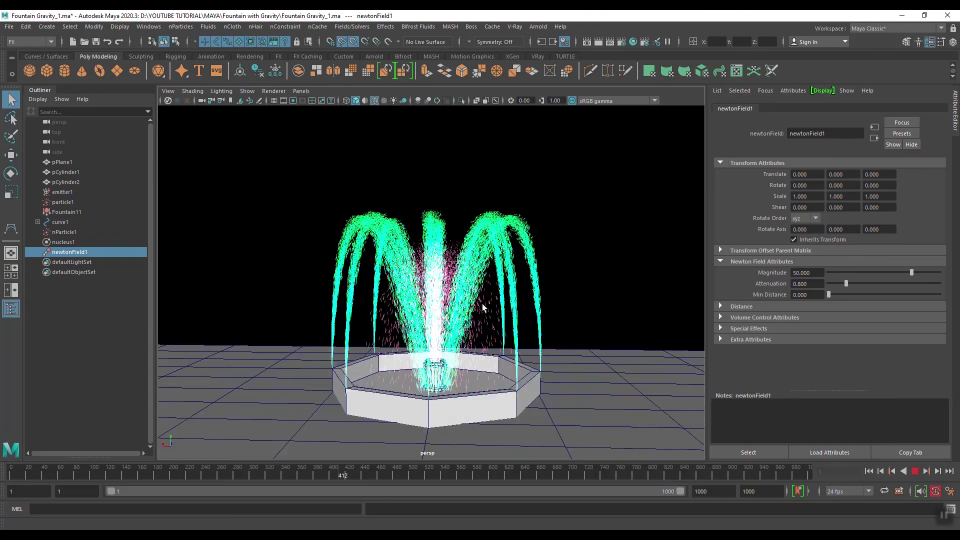
{"action": "scroll", "coordinate": [483, 308], "scroll_direction": "up", "scroll_amount": 3}
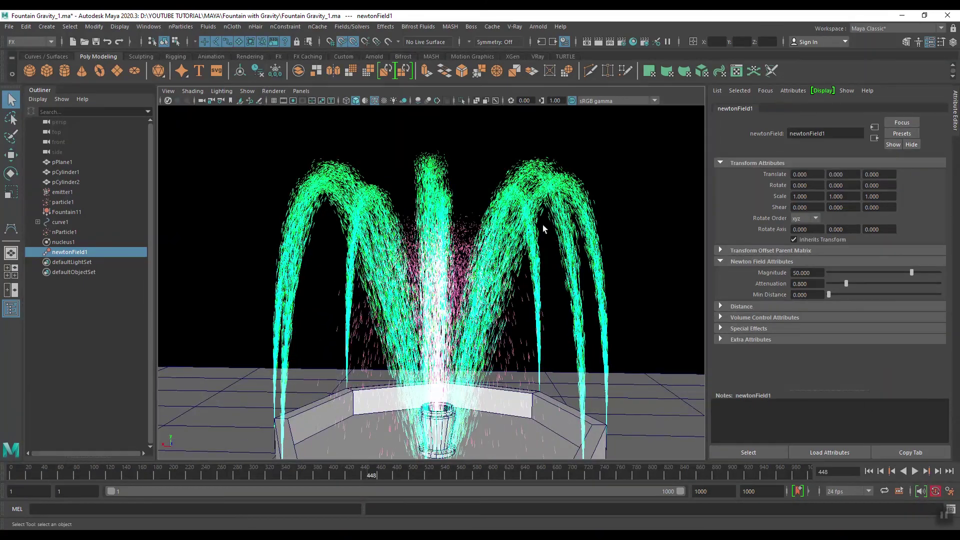
Step: Increase the emission speed of nParticle1's emitter to 23.365 while the simulation plays
{"action": "left_click", "coordinate": [540, 243]}
{"action": "scroll", "coordinate": [568, 225], "scroll_direction": "down", "scroll_amount": 2}
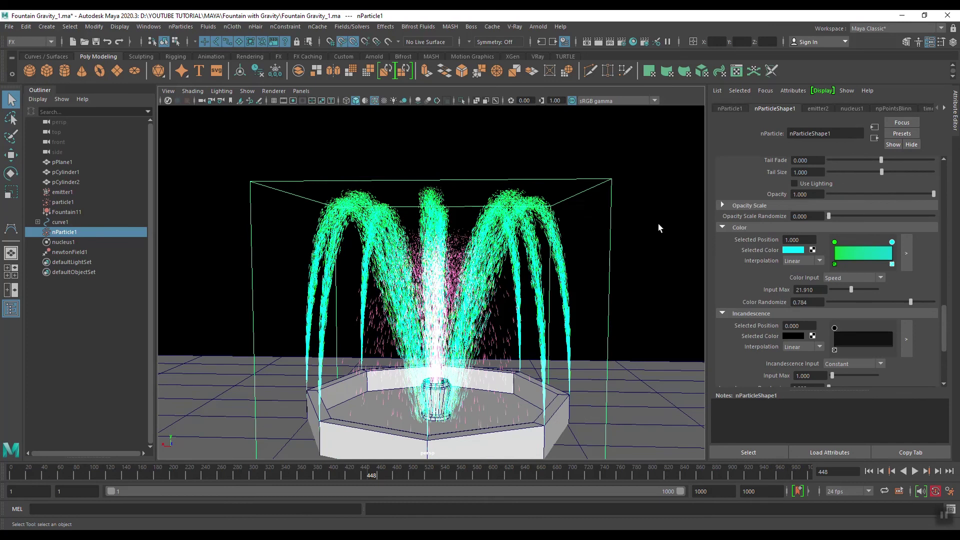
{"action": "left_click", "coordinate": [632, 198]}
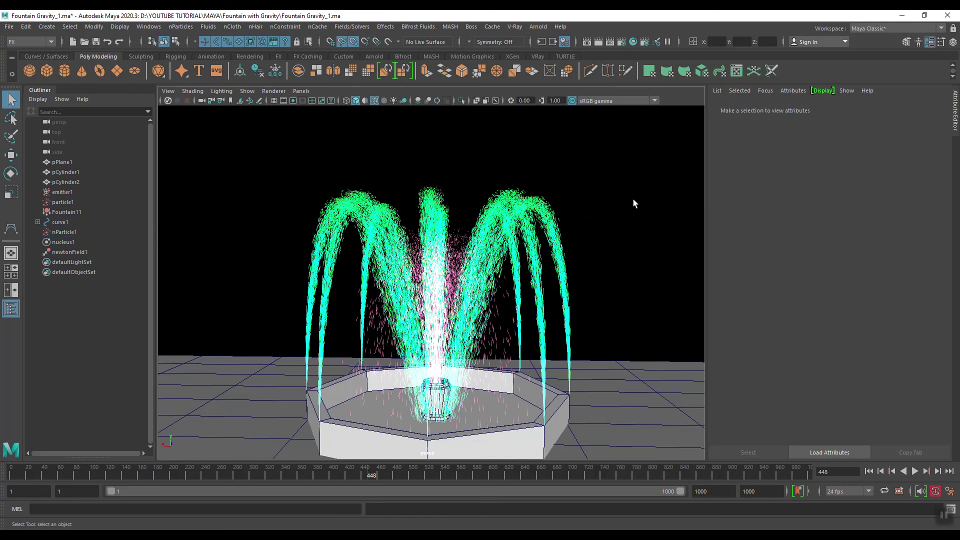
{"action": "left_click_drag", "start_coordinate": [534, 249], "coordinate": [535, 248]}
{"action": "scroll", "coordinate": [754, 257], "scroll_direction": "up", "scroll_amount": 4}
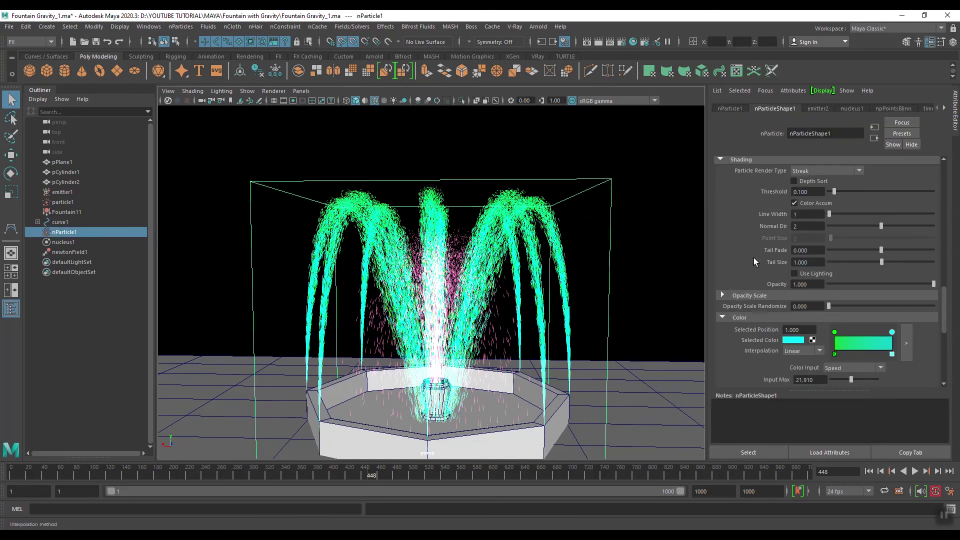
{"action": "left_click", "coordinate": [820, 109]}
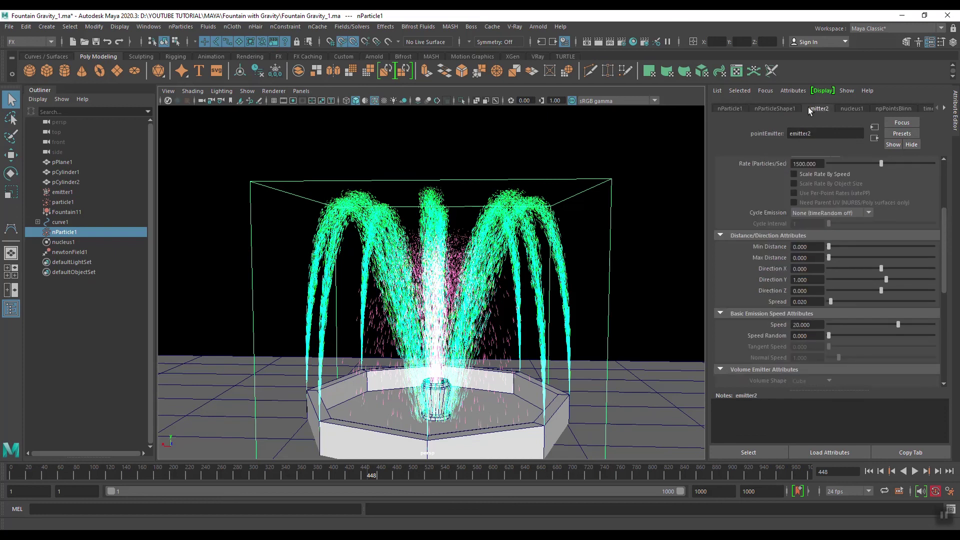
{"action": "scroll", "coordinate": [765, 290], "scroll_direction": "down", "scroll_amount": 1}
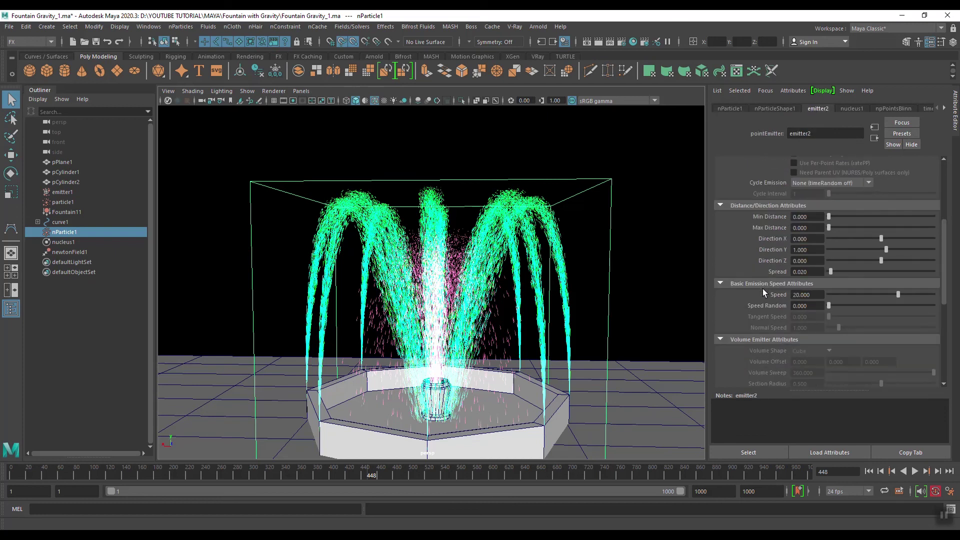
{"action": "left_click", "coordinate": [915, 472]}
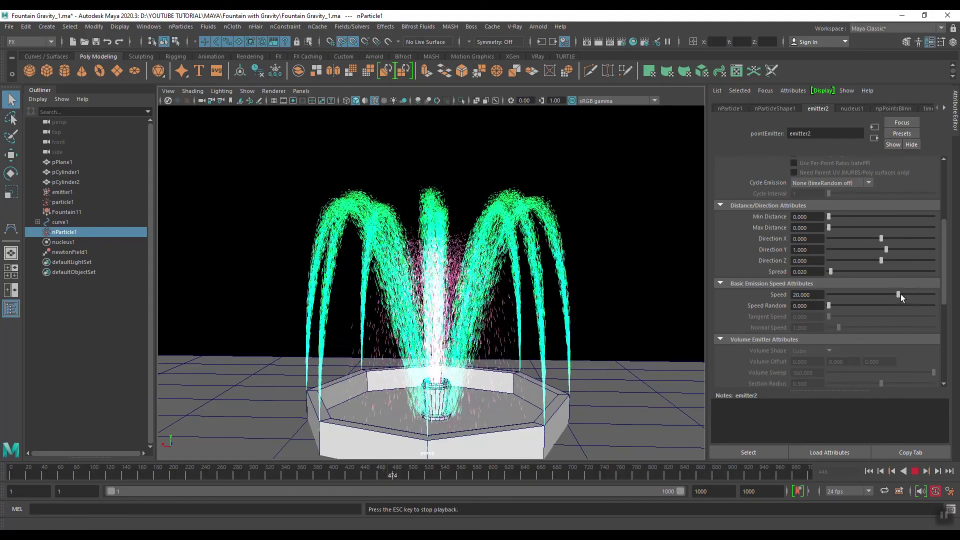
{"action": "left_click_drag", "start_coordinate": [901, 294], "coordinate": [908, 294]}
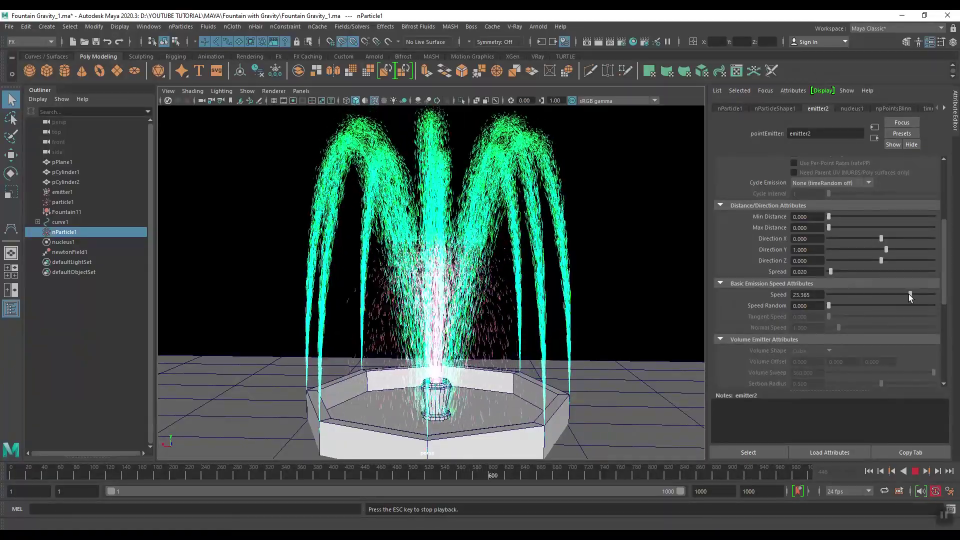
Step: Inspect the taller rim jets from several angles and stop playback at frame 796
{"action": "left_click_drag", "start_coordinate": [495, 274], "coordinate": [521, 253], "text": "alt"}
{"action": "middle_click_drag", "start_coordinate": [521, 253], "coordinate": [538, 193], "text": "alt"}
{"action": "left_click_drag", "start_coordinate": [539, 192], "coordinate": [530, 289], "text": "alt"}
{"action": "right_click_drag", "start_coordinate": [530, 289], "coordinate": [505, 273], "text": "alt"}
{"action": "key", "text": "Escape"}
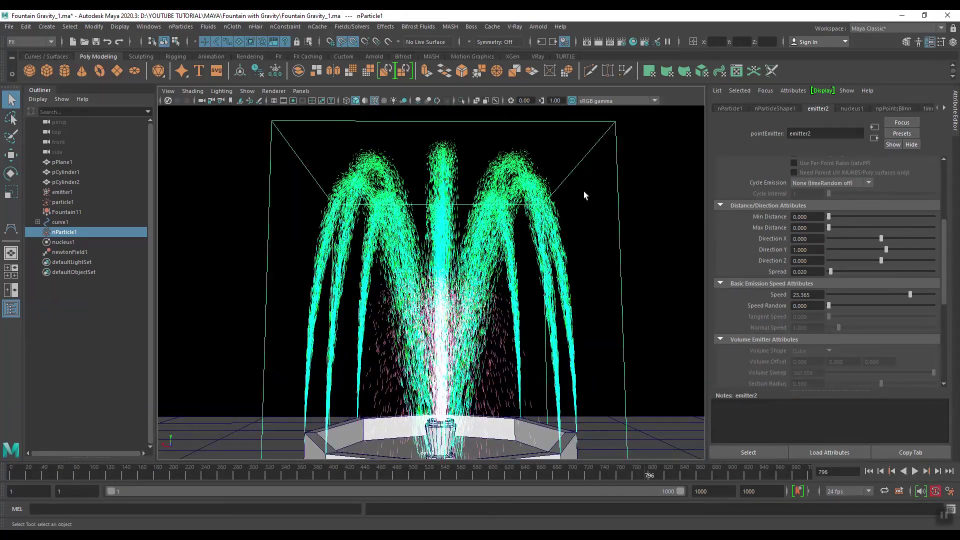
{"action": "left_click_drag", "start_coordinate": [593, 243], "coordinate": [594, 239], "text": "alt"}
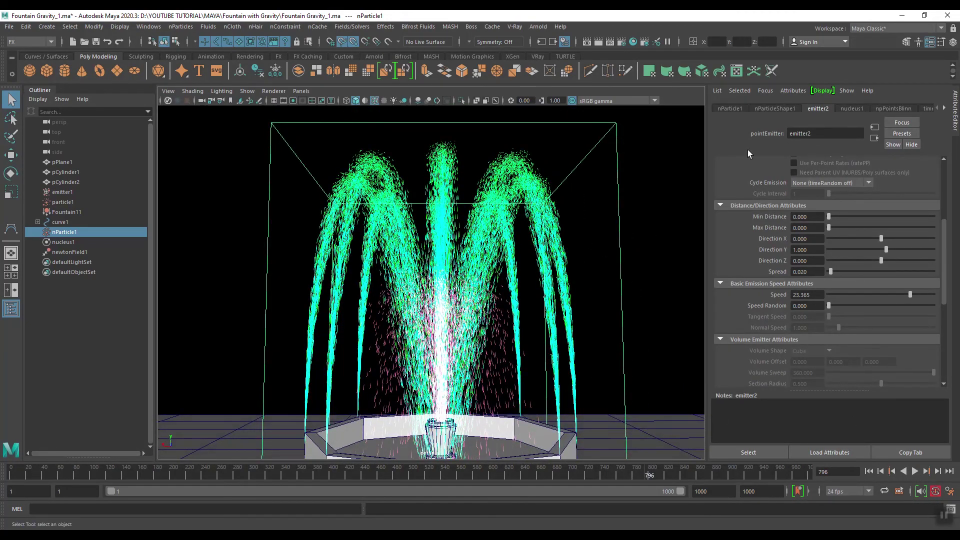
Step: Bring up nParticle1's lifespan settings and replay the simulation from the first frame to see where the jets fade
{"action": "left_click", "coordinate": [773, 110]}
{"action": "scroll", "coordinate": [757, 252], "scroll_direction": "down", "scroll_amount": 5}
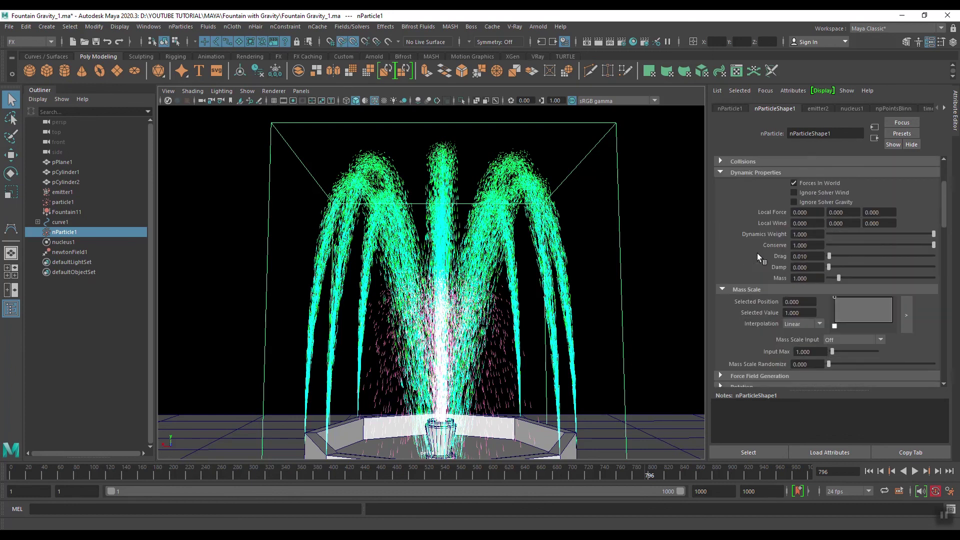
{"action": "scroll", "coordinate": [757, 253], "scroll_direction": "up", "scroll_amount": 4}
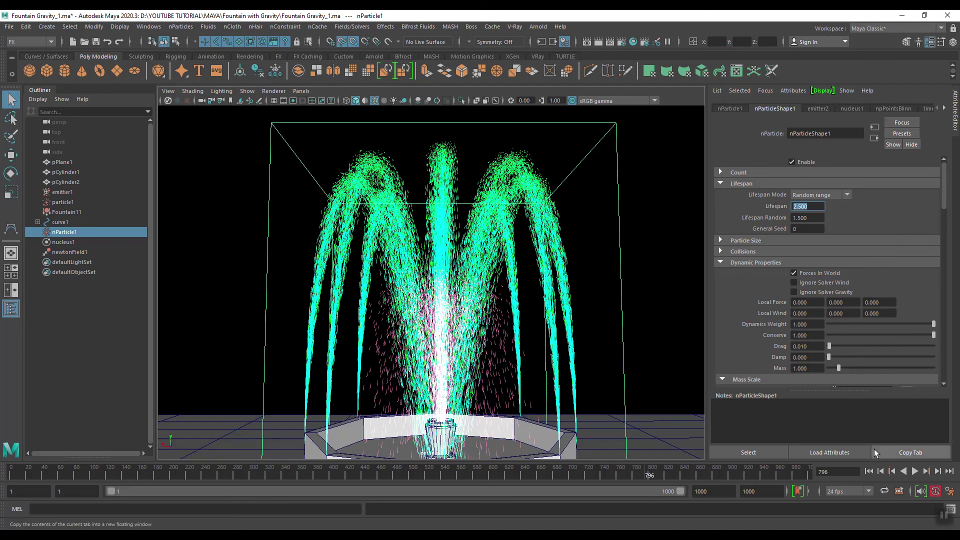
{"action": "left_click", "coordinate": [868, 471]}
{"action": "left_click", "coordinate": [915, 471]}
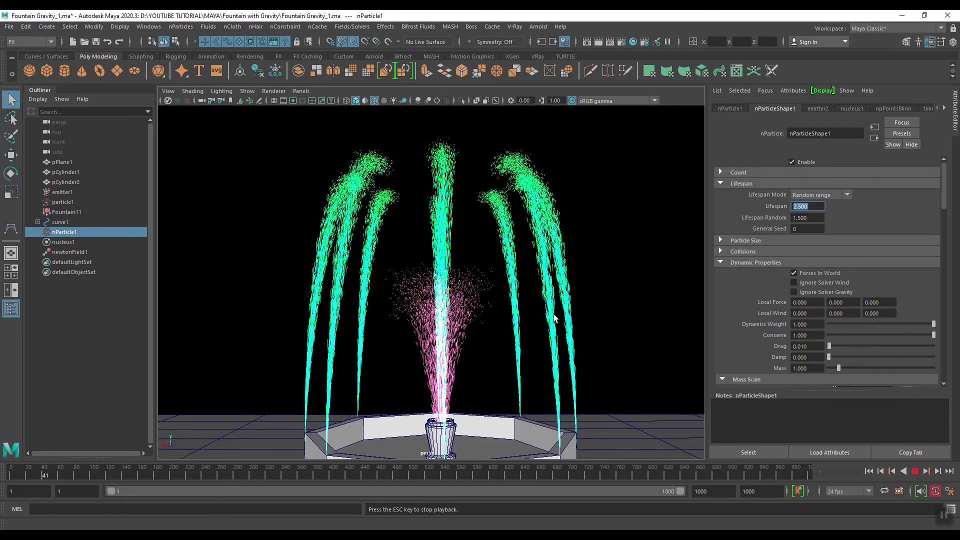
{"action": "scroll", "coordinate": [597, 298], "scroll_direction": "down", "scroll_amount": 2}
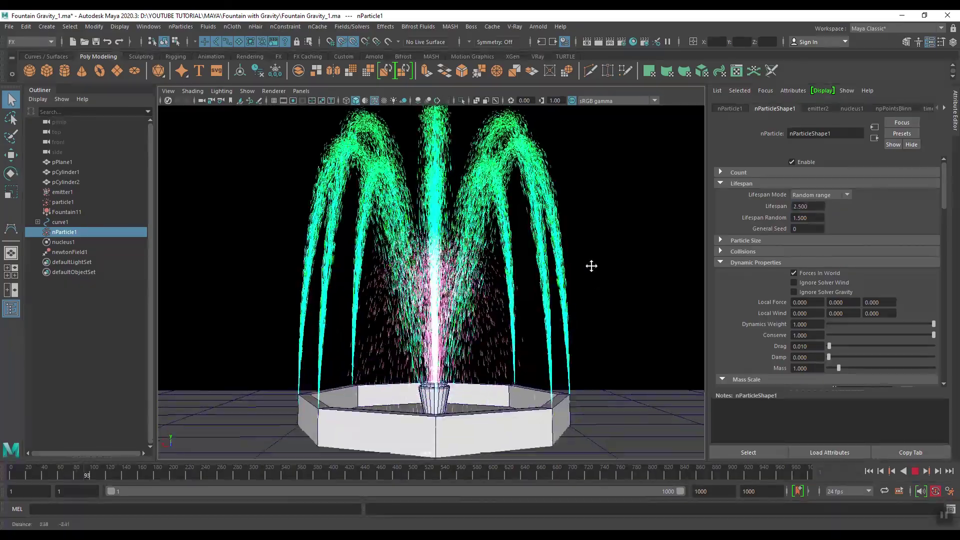
{"action": "scroll", "coordinate": [590, 265], "scroll_direction": "down", "scroll_amount": 2}
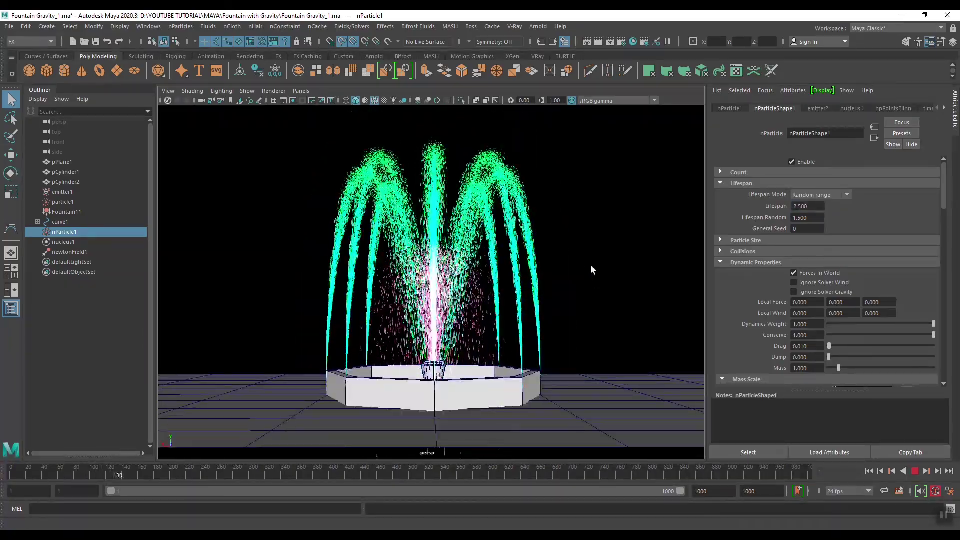
{"action": "scroll", "coordinate": [590, 270], "scroll_direction": "up", "scroll_amount": 2}
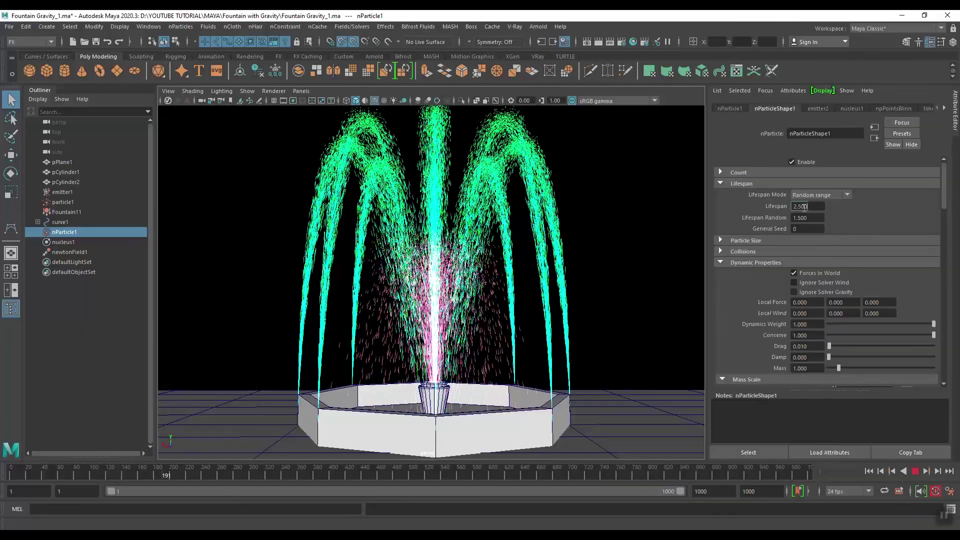
Step: Set nParticle1's lifespan to 2.6
{"action": "double_click", "coordinate": [801, 209]}
{"action": "type", "text": "6"}
{"action": "key", "text": "Return"}
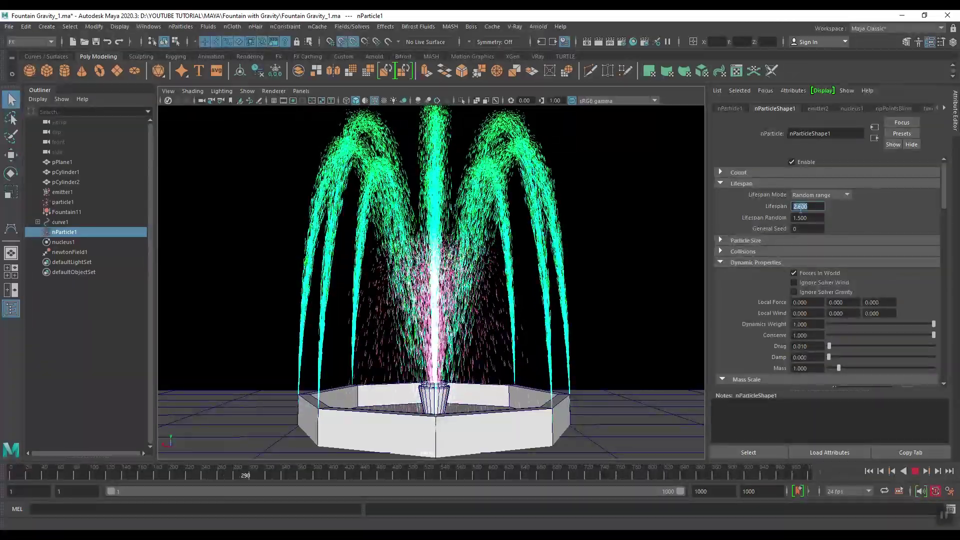
Step: Inspect the fountain from several angles, stop playback at frame 637 and return to frame 1
{"action": "scroll", "coordinate": [538, 260], "scroll_direction": "down", "scroll_amount": 2}
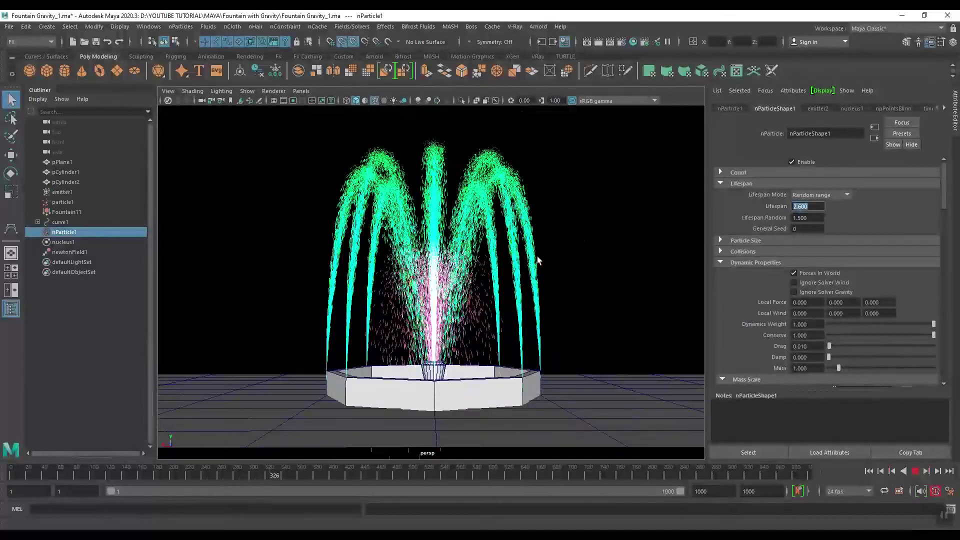
{"action": "left_click_drag", "start_coordinate": [539, 260], "coordinate": [502, 271], "text": "alt"}
{"action": "scroll", "coordinate": [509, 280], "scroll_direction": "up", "scroll_amount": 2}
{"action": "middle_click_drag", "start_coordinate": [502, 272], "coordinate": [531, 262], "text": "alt"}
{"action": "left_click", "coordinate": [915, 471]}
{"action": "scroll", "coordinate": [511, 282], "scroll_direction": "up", "scroll_amount": 3}
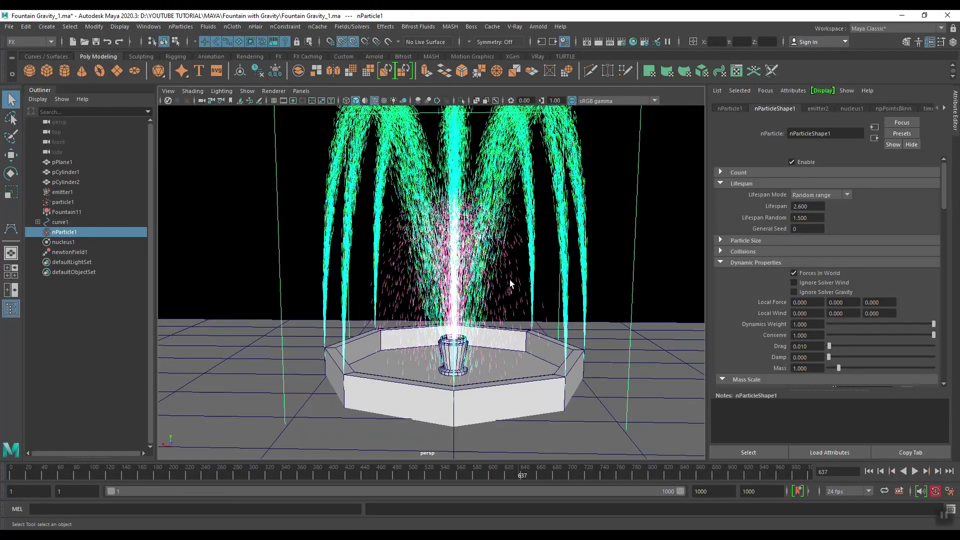
{"action": "scroll", "coordinate": [509, 271], "scroll_direction": "up", "scroll_amount": 4}
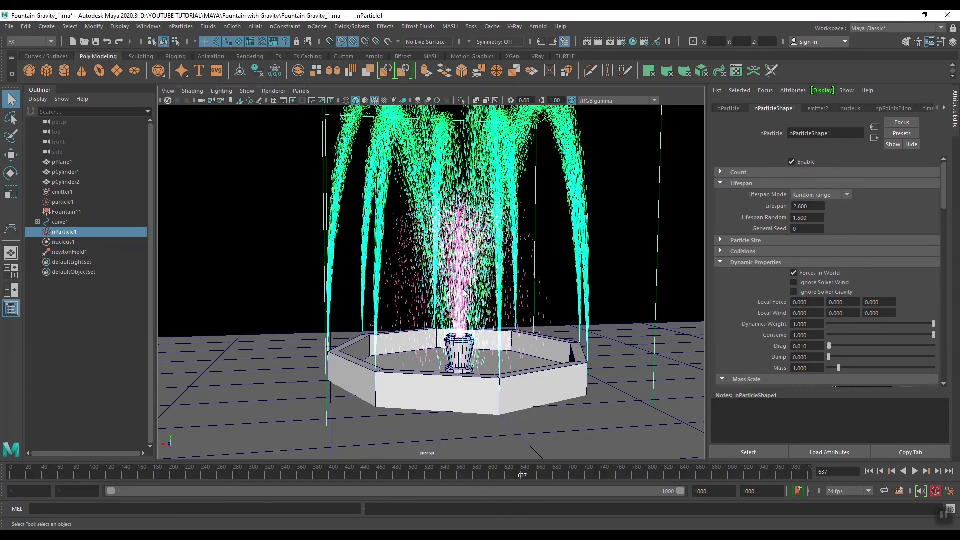
{"action": "left_click_drag", "start_coordinate": [482, 298], "coordinate": [210, 445], "text": "alt"}
{"action": "left_click_drag", "start_coordinate": [16, 474], "coordinate": [10, 476]}
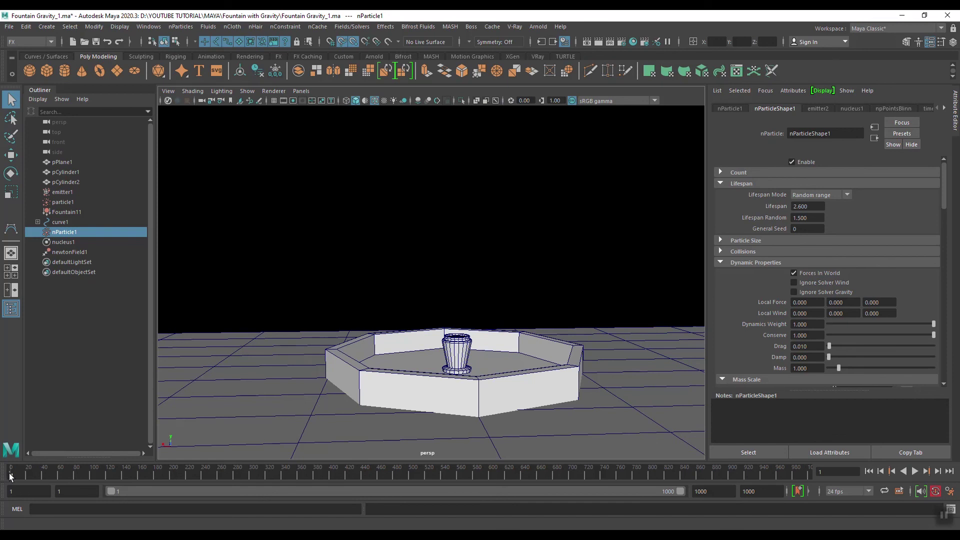
Step: Play the simulation from the first frame, restart it to watch the early frames, and stop at frame 28
{"action": "key", "text": "alt+v"}
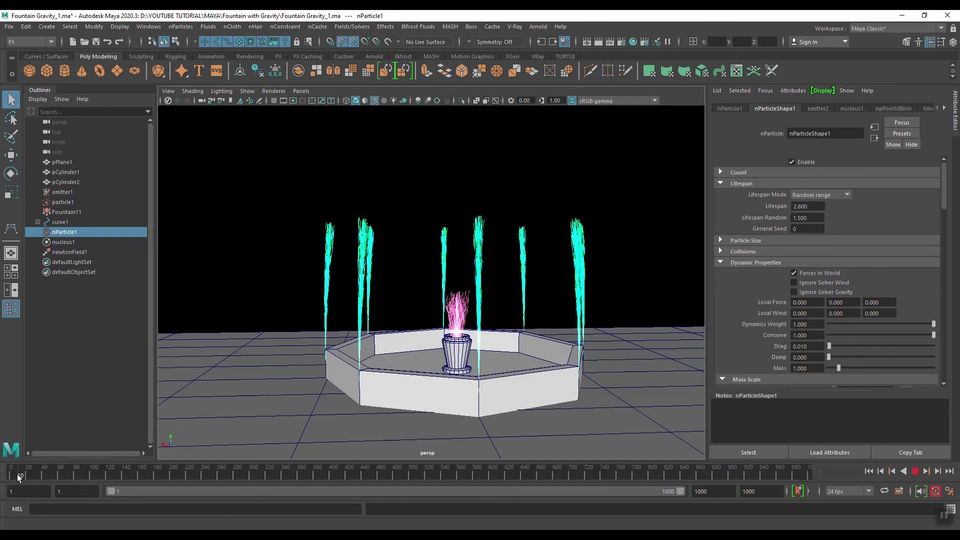
{"action": "left_click", "coordinate": [10, 477]}
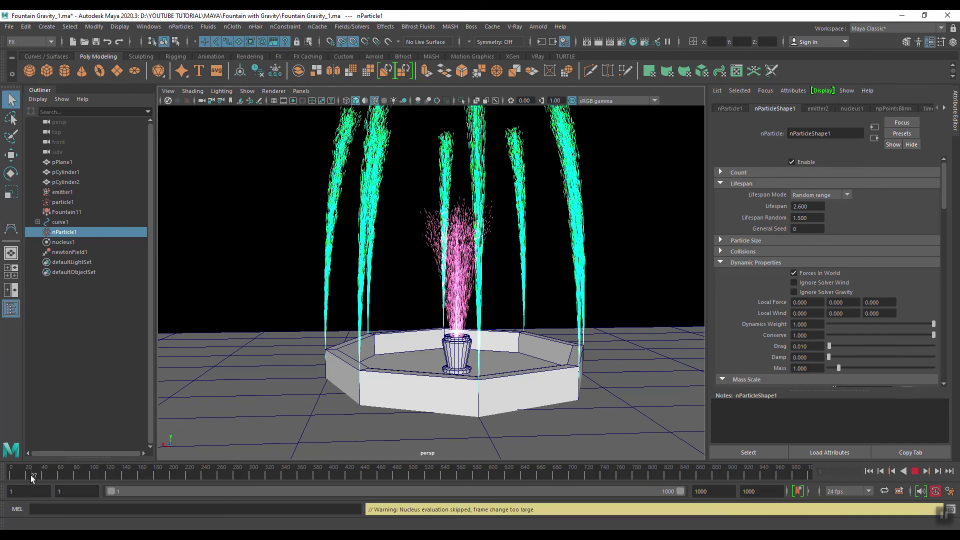
{"action": "left_click", "coordinate": [10, 477]}
{"action": "left_click_drag", "start_coordinate": [19, 476], "coordinate": [32, 478]}
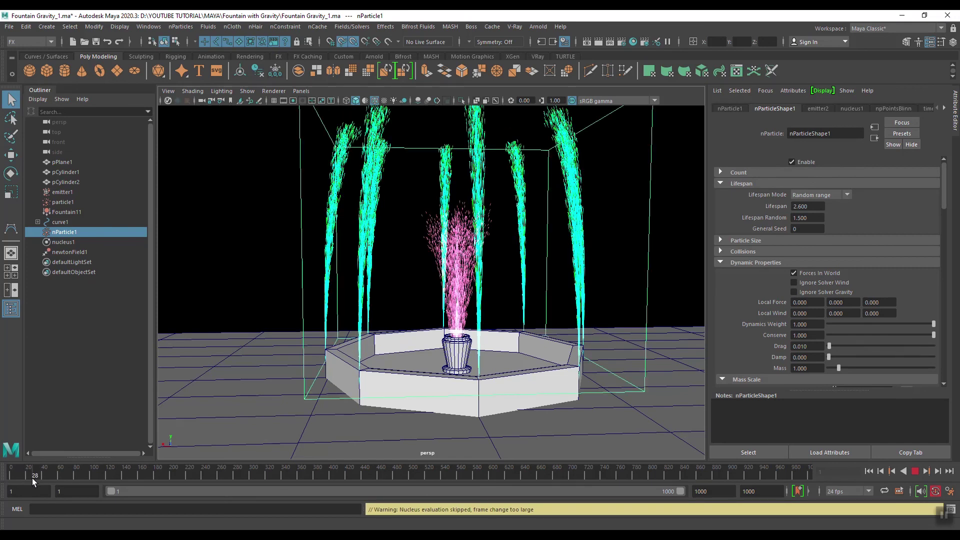
{"action": "left_click_drag", "start_coordinate": [562, 238], "coordinate": [559, 251], "text": "alt"}
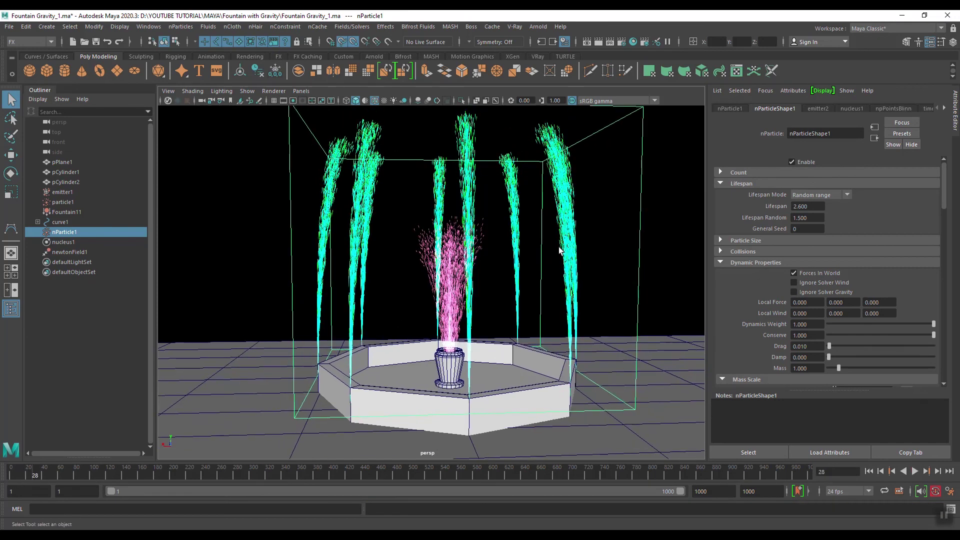
Step: Set the start frame in nucleus1's time attributes to 250 to delay the rim jets
{"action": "left_click", "coordinate": [670, 213]}
{"action": "left_click_drag", "start_coordinate": [668, 194], "coordinate": [553, 236]}
{"action": "left_click", "coordinate": [845, 108]}
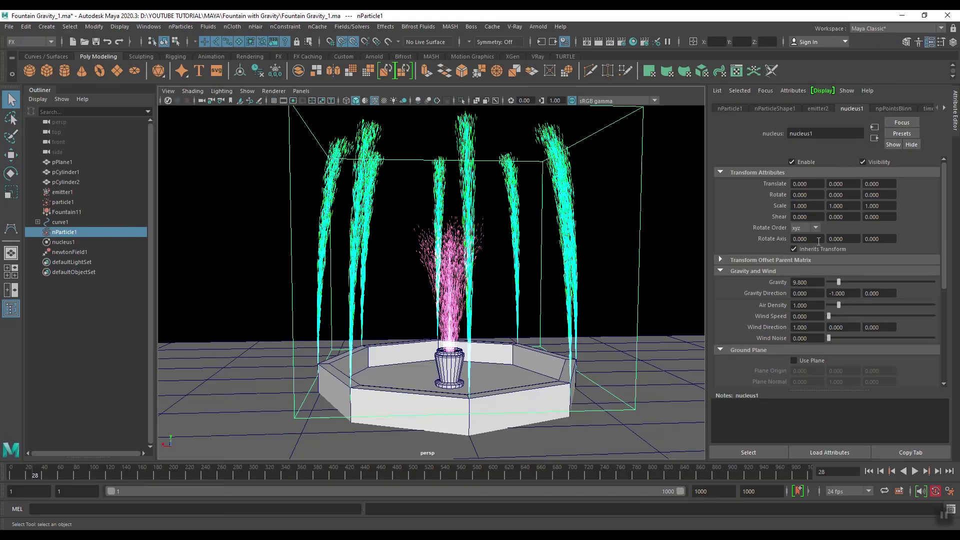
{"action": "scroll", "coordinate": [685, 502], "scroll_direction": "down", "scroll_amount": 5}
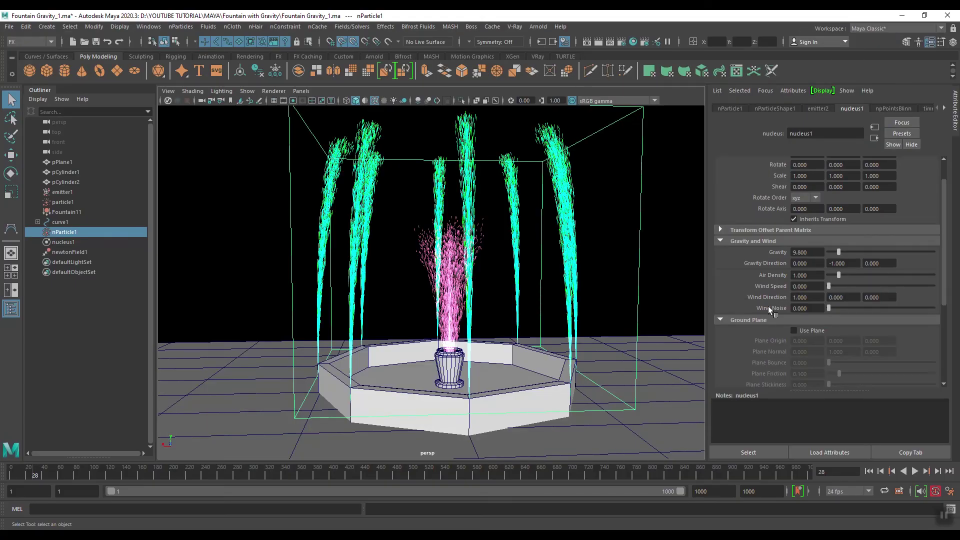
{"action": "left_click", "coordinate": [754, 326]}
{"action": "scroll", "coordinate": [751, 315], "scroll_direction": "down", "scroll_amount": 1}
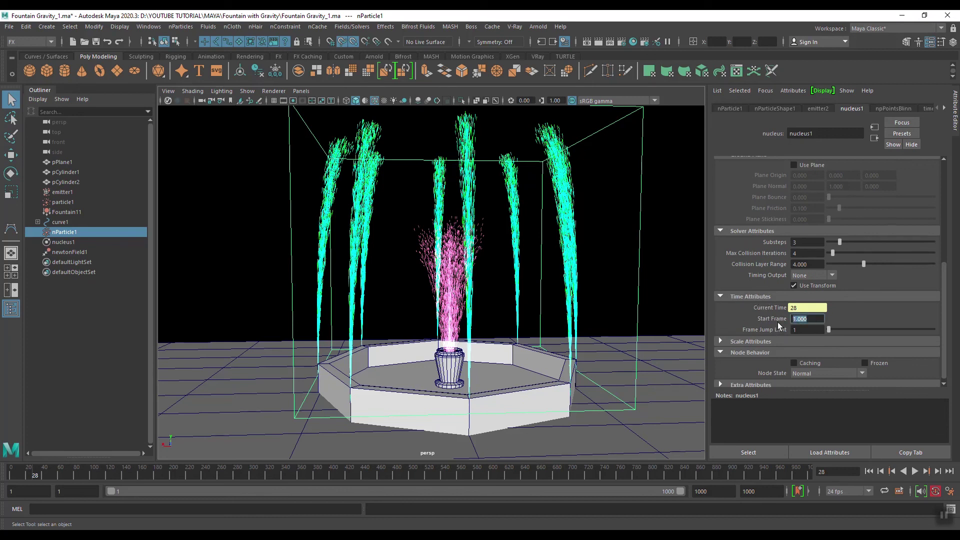
{"action": "key", "text": "Return"}
Step: Replay the simulation twice from the first frame to check the rim jets' delayed start, stop at frame 376 and return to frame 1
{"action": "left_click", "coordinate": [869, 472]}
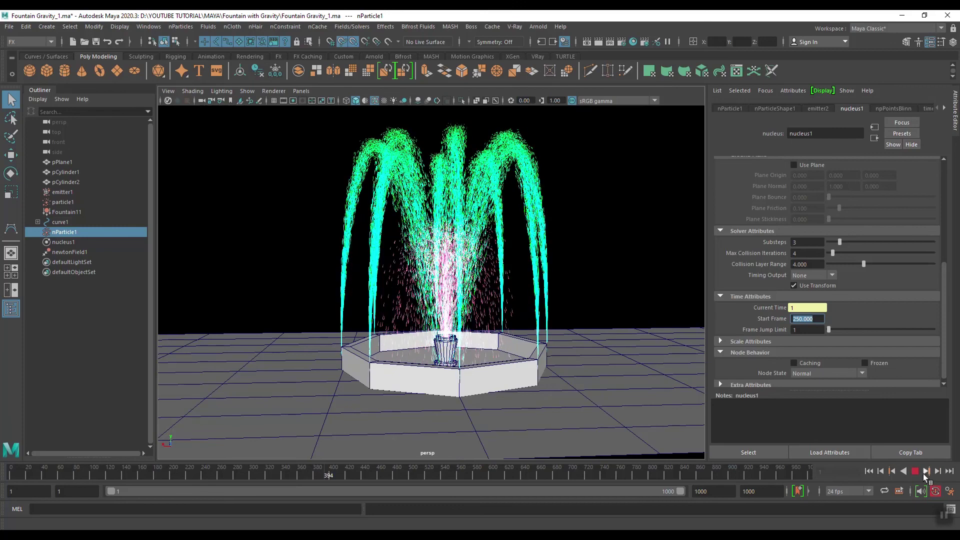
{"action": "left_click", "coordinate": [915, 471]}
{"action": "left_click", "coordinate": [868, 471]}
{"action": "left_click", "coordinate": [910, 471]}
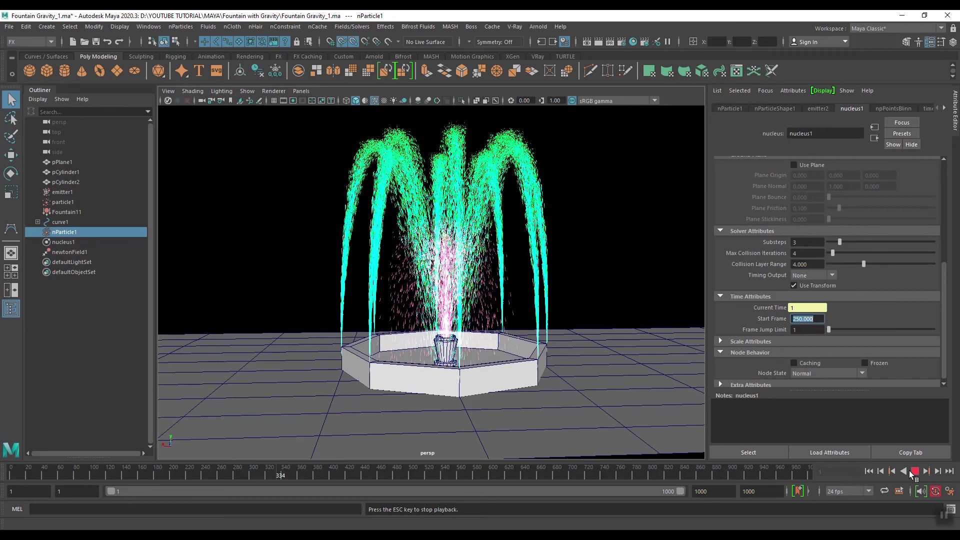
{"action": "left_click", "coordinate": [913, 471]}
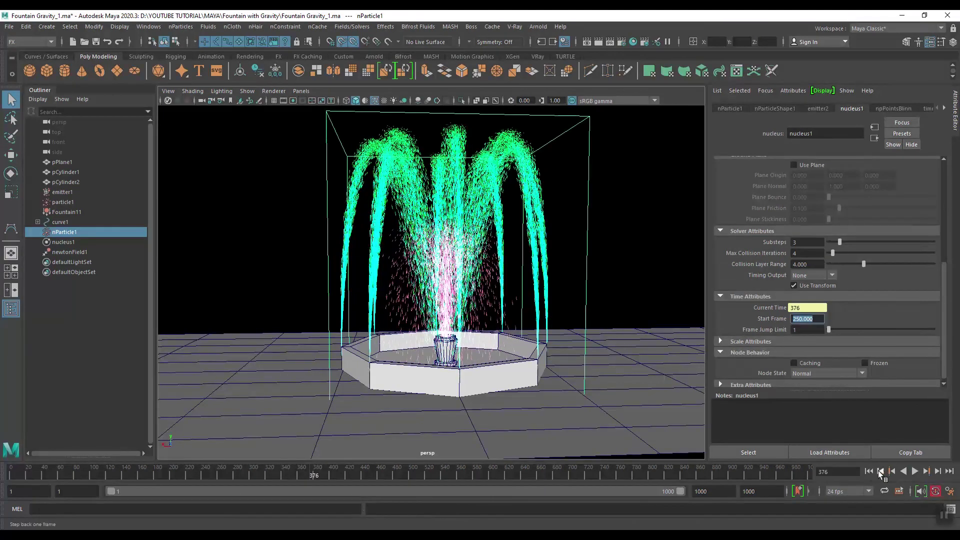
{"action": "left_click", "coordinate": [868, 471]}
Step: Select the central spray particle1 at frame 74, replay from the first frame to frame 364 and return to frame 1
{"action": "left_click_drag", "start_coordinate": [34, 479], "coordinate": [71, 474]}
{"action": "left_click_drag", "start_coordinate": [447, 248], "coordinate": [446, 248]}
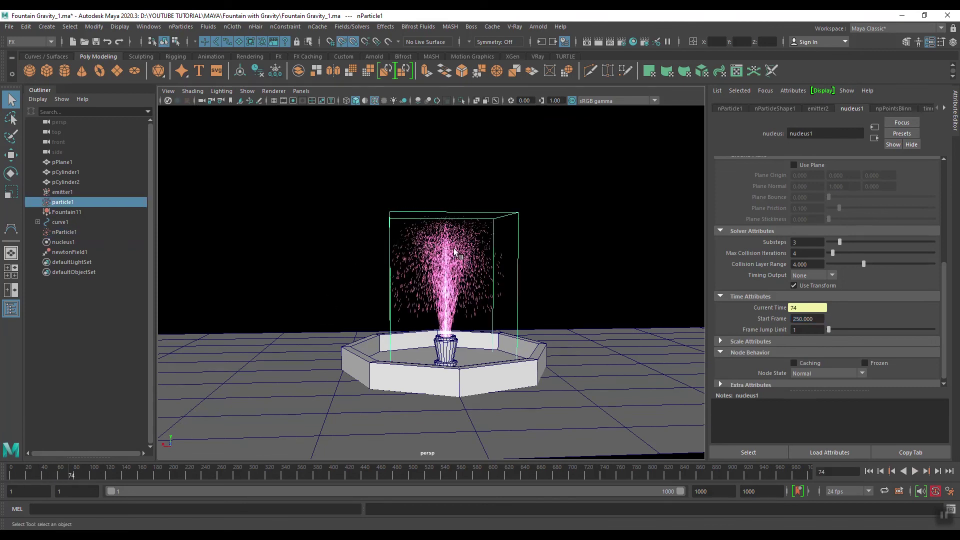
{"action": "left_click", "coordinate": [868, 471]}
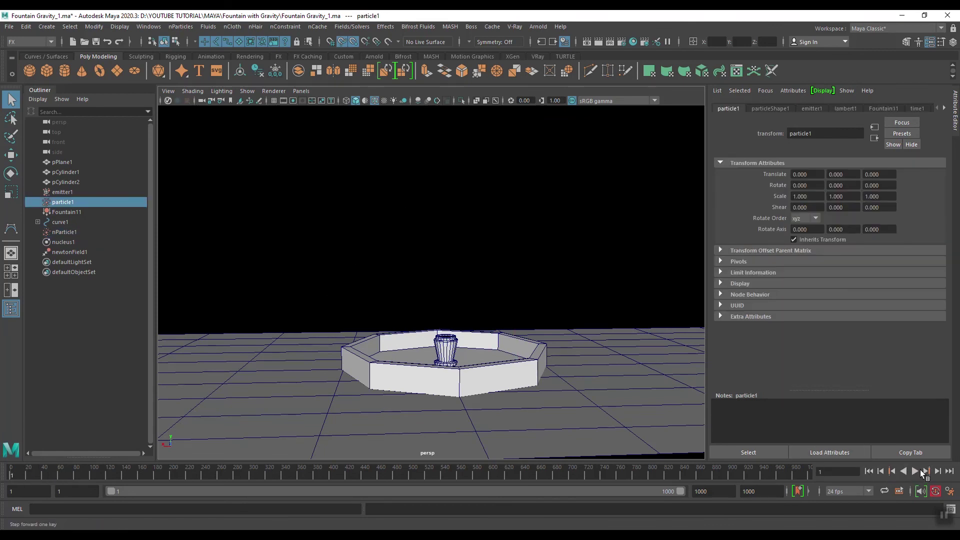
{"action": "left_click", "coordinate": [915, 471]}
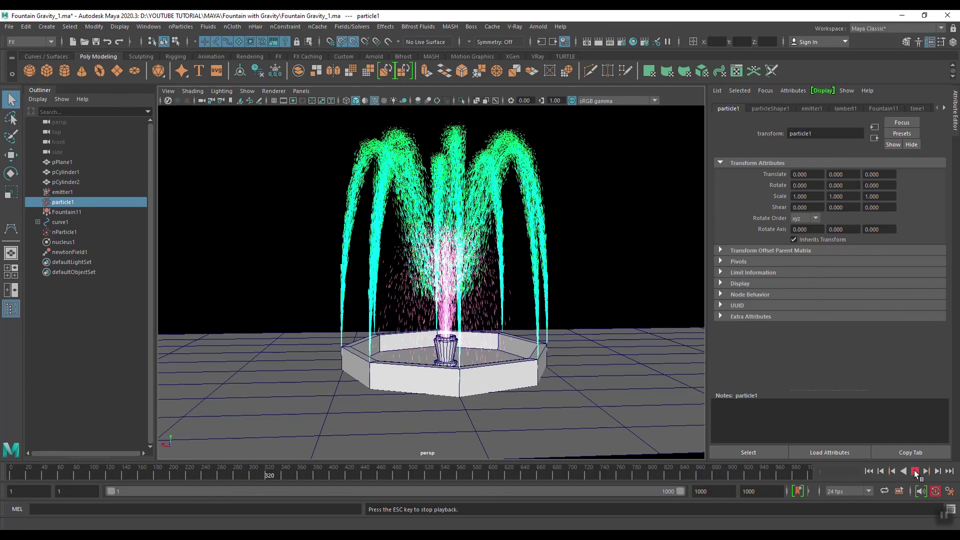
{"action": "left_click", "coordinate": [914, 471]}
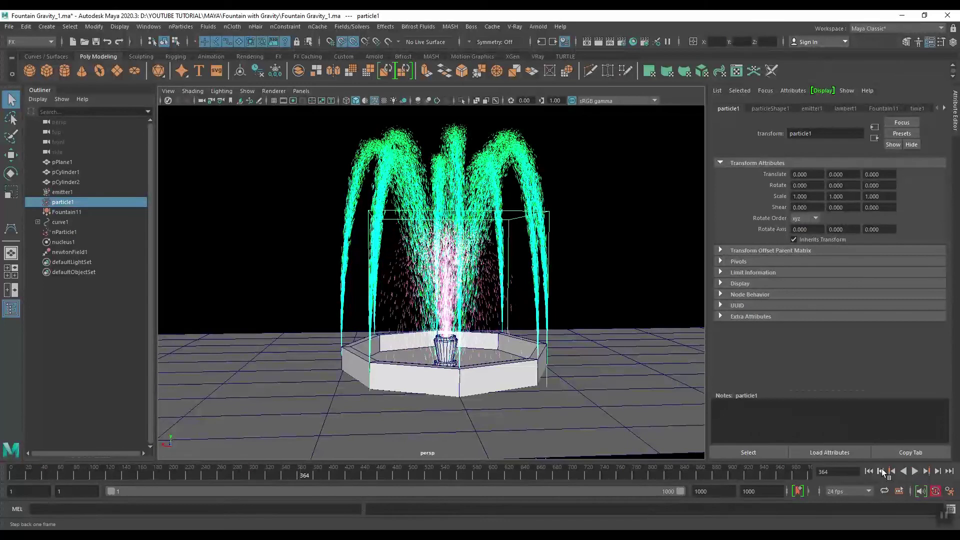
{"action": "left_click", "coordinate": [869, 471]}
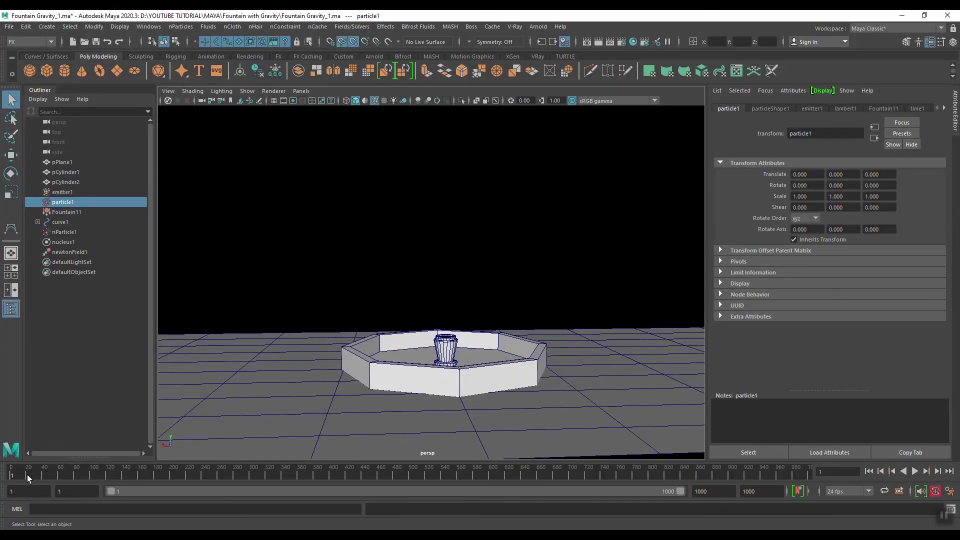
Step: Advance the simulation to frame 63, set emitter1's rate to 7000 particles per second and replay from the first frame
{"action": "key", "text": "alt+v"}
{"action": "key", "text": "alt+v"}
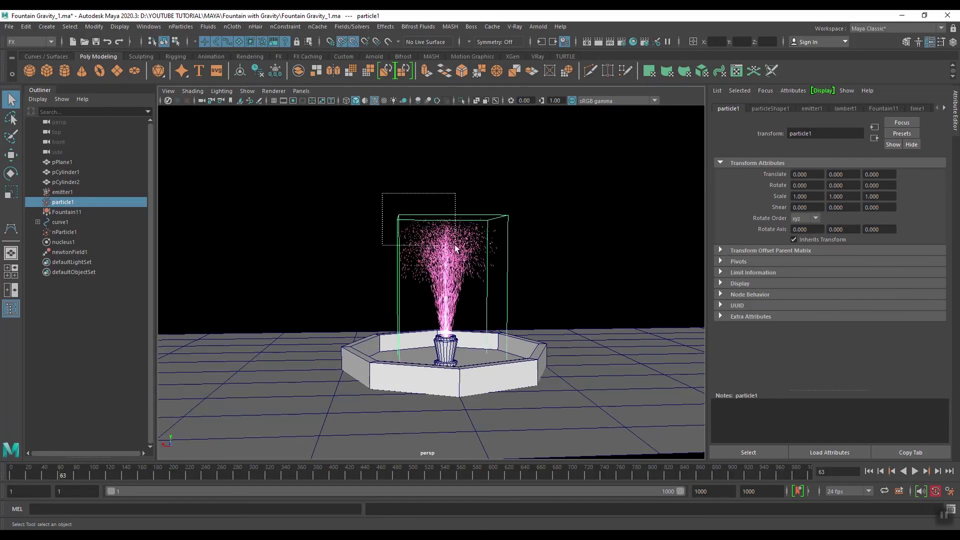
{"action": "left_click", "coordinate": [812, 109]}
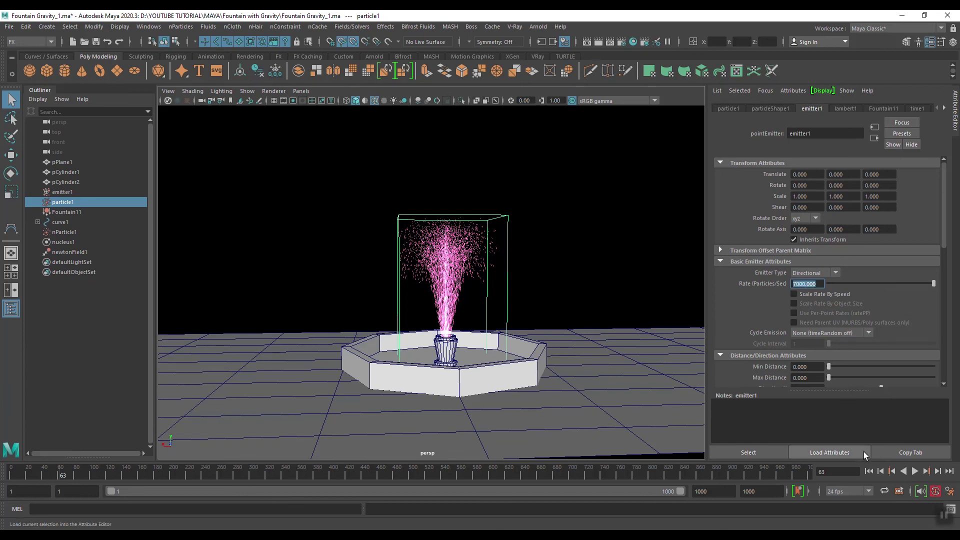
{"action": "left_click", "coordinate": [868, 471]}
{"action": "left_click", "coordinate": [915, 471]}
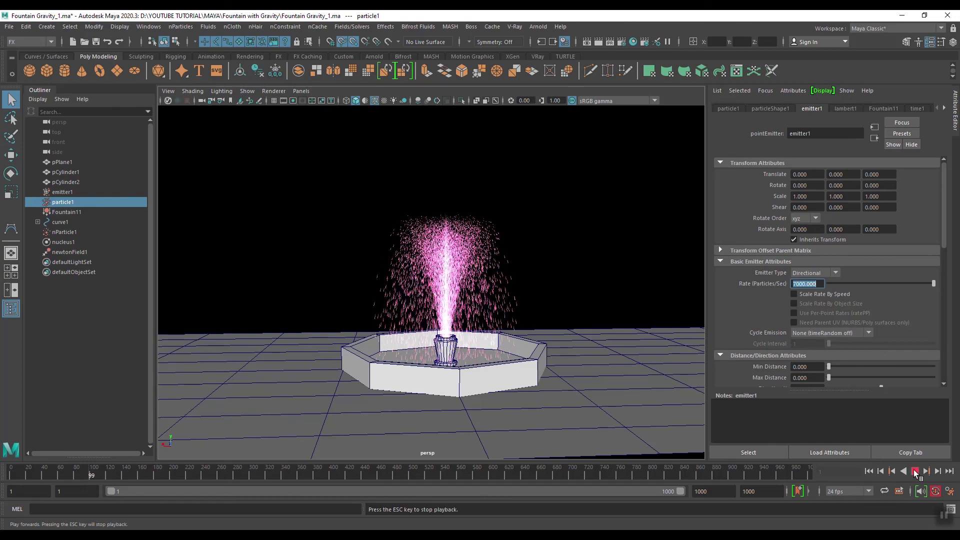